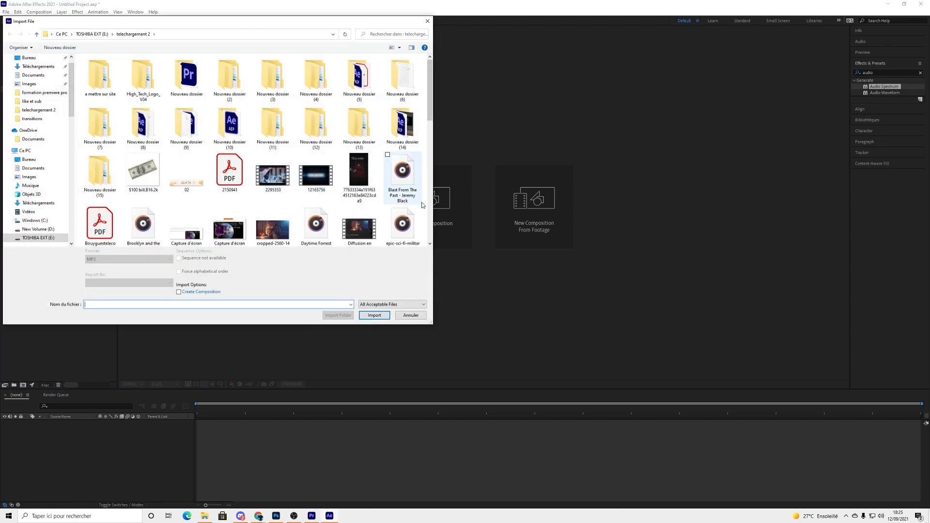
# Step: Import the epic-sci-fi-military music MP3 and the duploc dubstep logo PNG from the desktop folder as footage
pyautogui.click(408, 230)
pyautogui.click(374, 315)
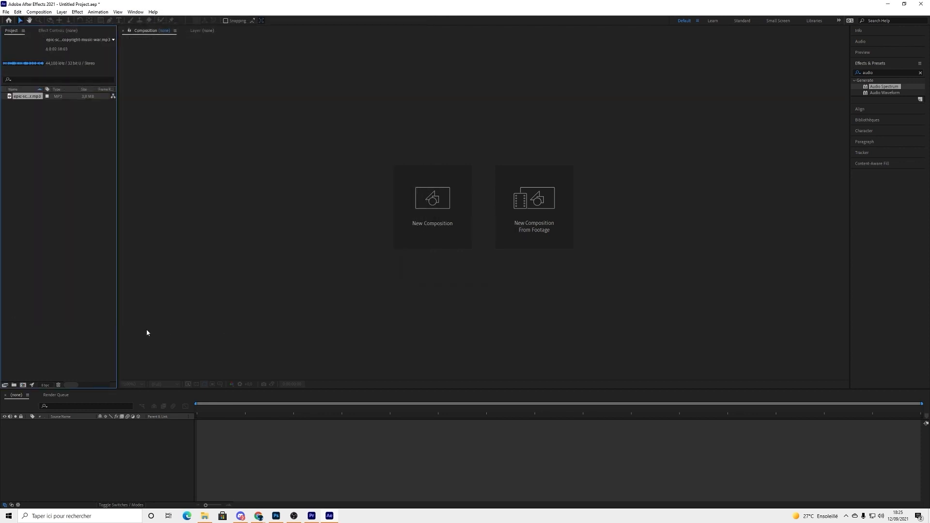
pyautogui.doubleClick(33, 181)
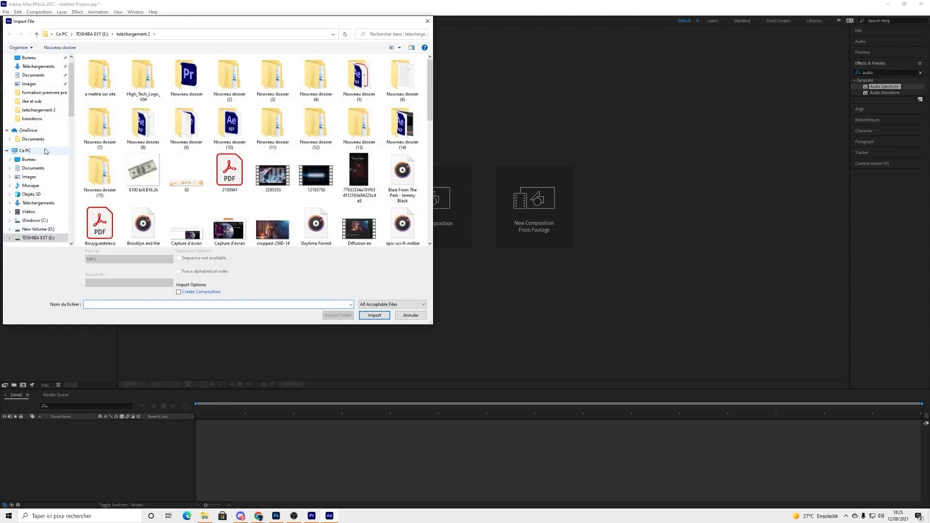
pyautogui.click(29, 159)
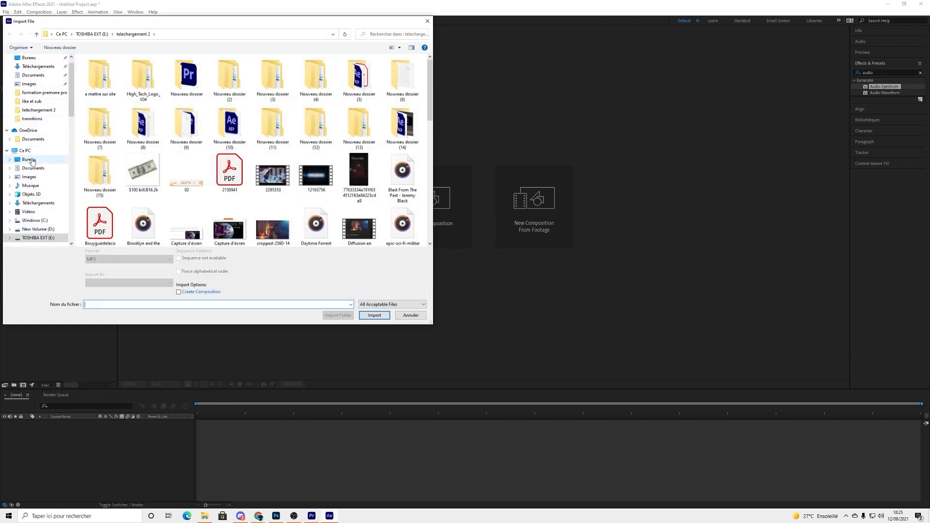
pyautogui.click(402, 196)
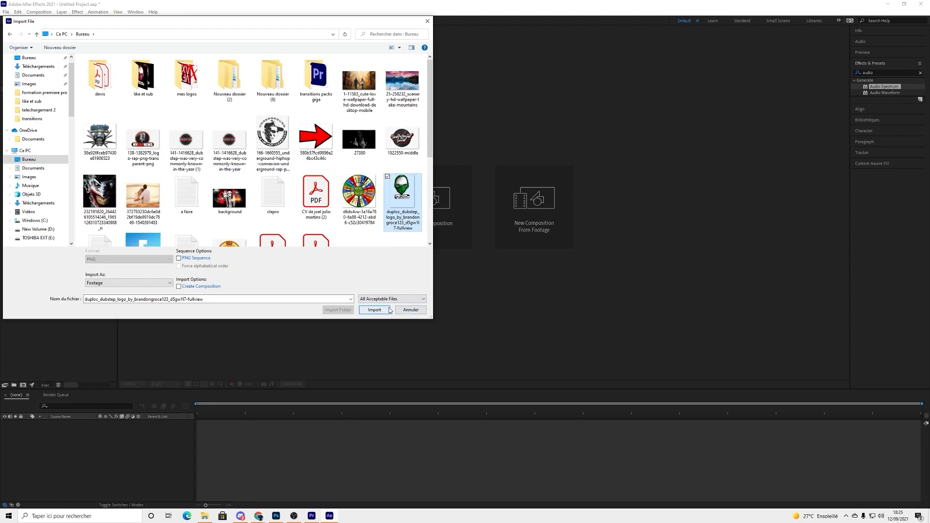
pyautogui.click(374, 309)
# Step: Import the background JPG image into the project
pyautogui.doubleClick(60, 168)
pyautogui.click(230, 196)
pyautogui.click(374, 315)
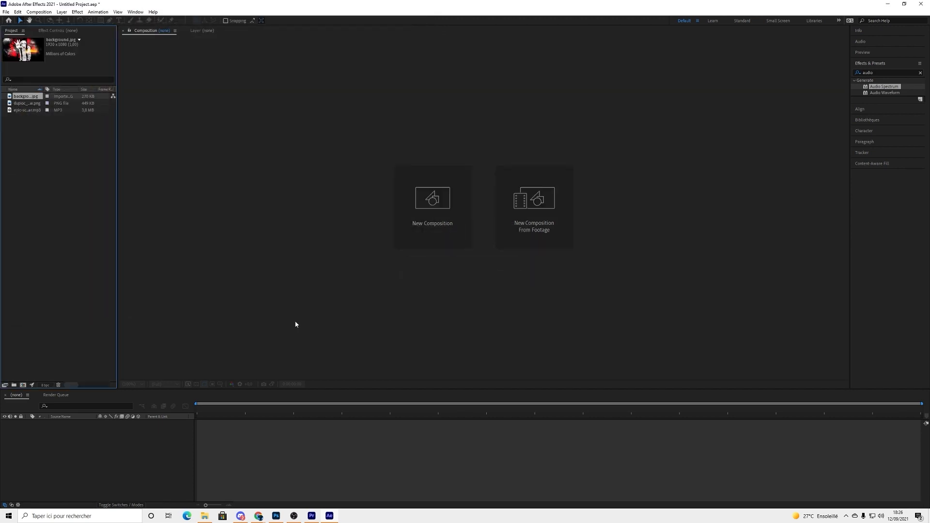
# Step: Rename the background.jpg footage item as Background
pyautogui.rightClick(27, 97)
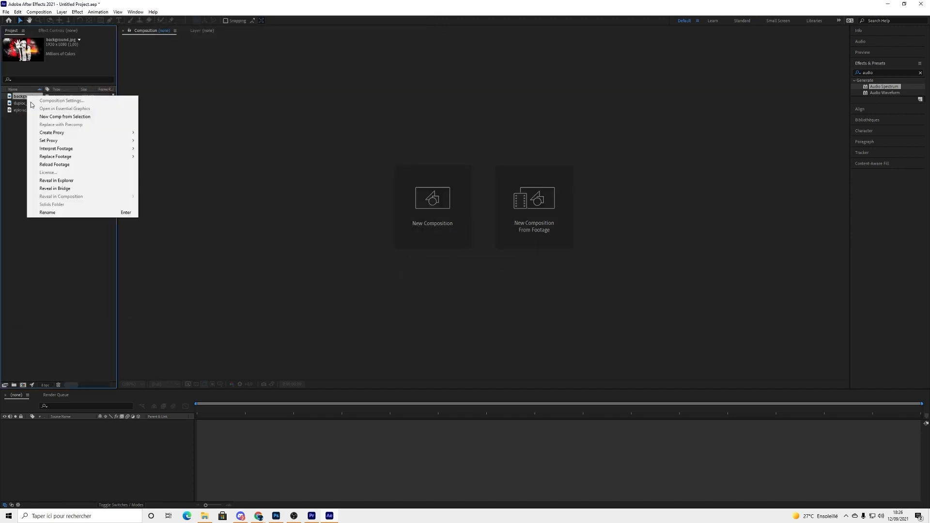
pyautogui.click(66, 212)
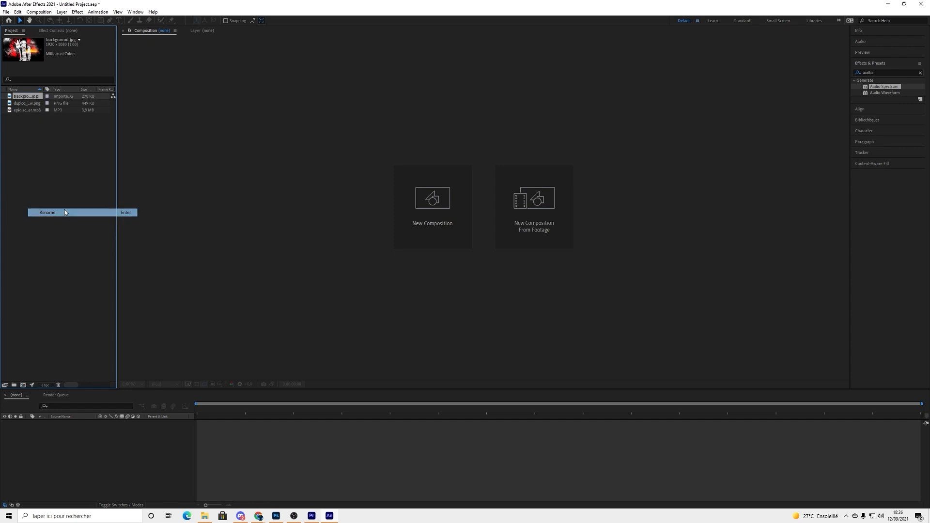
pyautogui.click(42, 97)
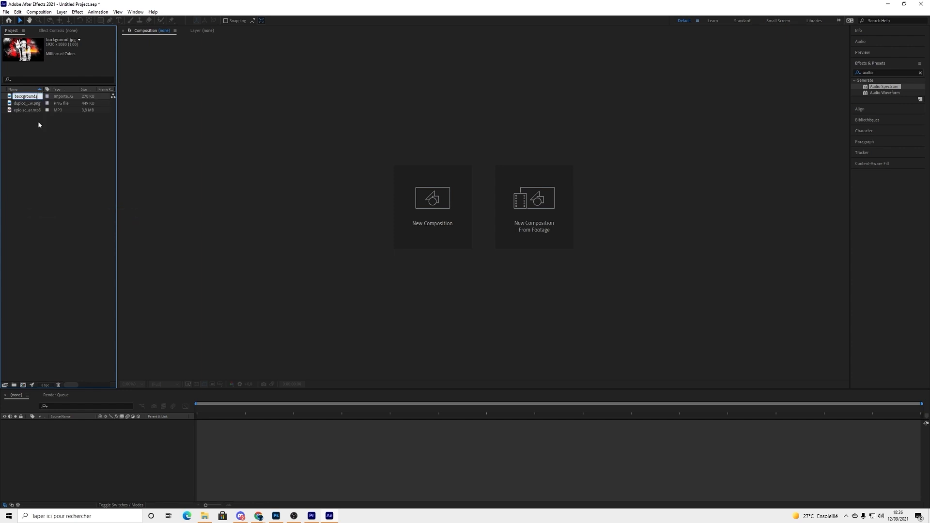
pyautogui.press('Home')
pyautogui.press('Delete')
pyautogui.write('B')
pyautogui.click(35, 140)
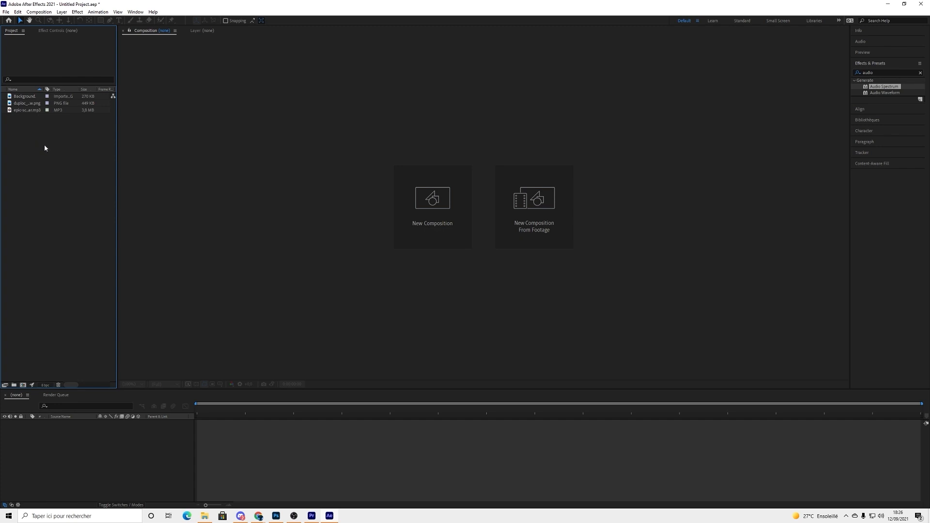
# Step: Create a composition named Main using the HDTV 1080 29.97 preset with a duration of 0;02;30;00
pyautogui.rightClick(59, 187)
pyautogui.click(88, 190)
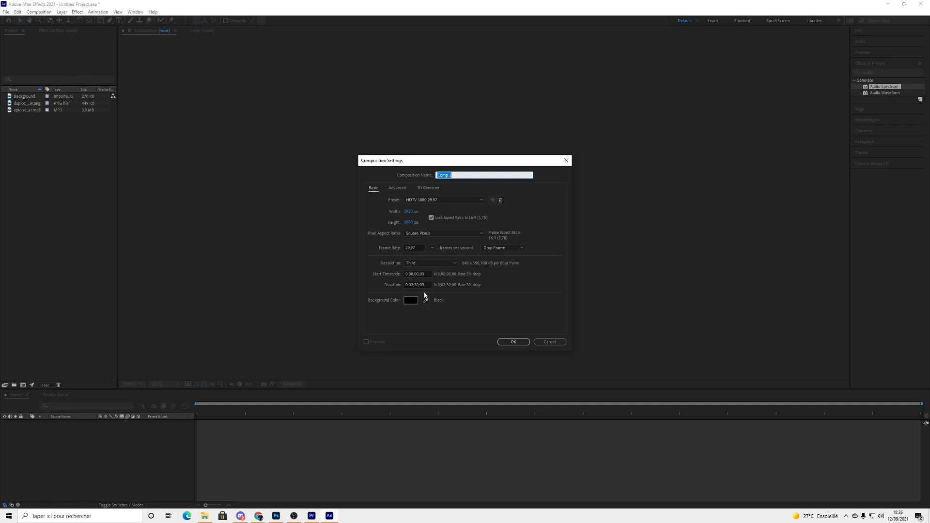
pyautogui.press('BackSpace')
pyautogui.click(508, 344)
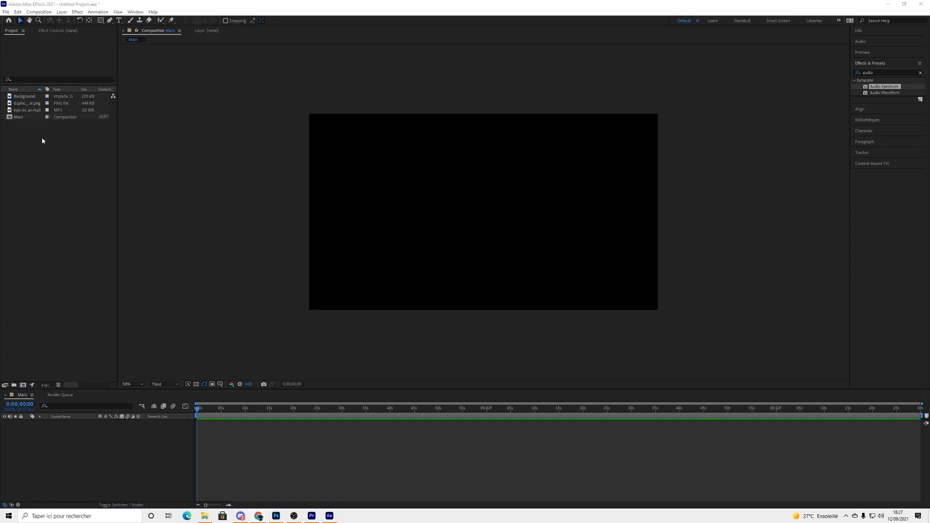
pyautogui.click(52, 266)
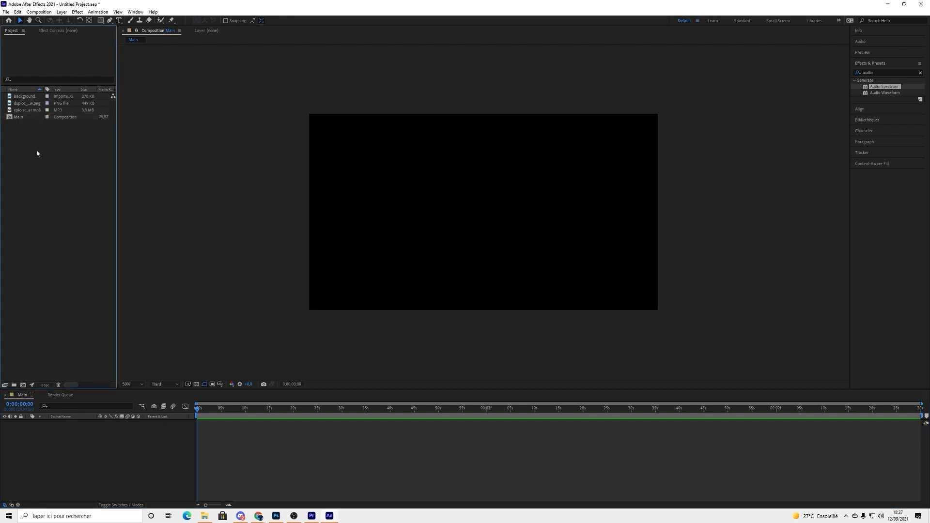
# Step: Add the music MP3 and the Background image to the Main timeline, with the image beneath the audio
pyautogui.click(23, 111)
pyautogui.moveTo(23, 112); pyautogui.dragTo(35, 163)
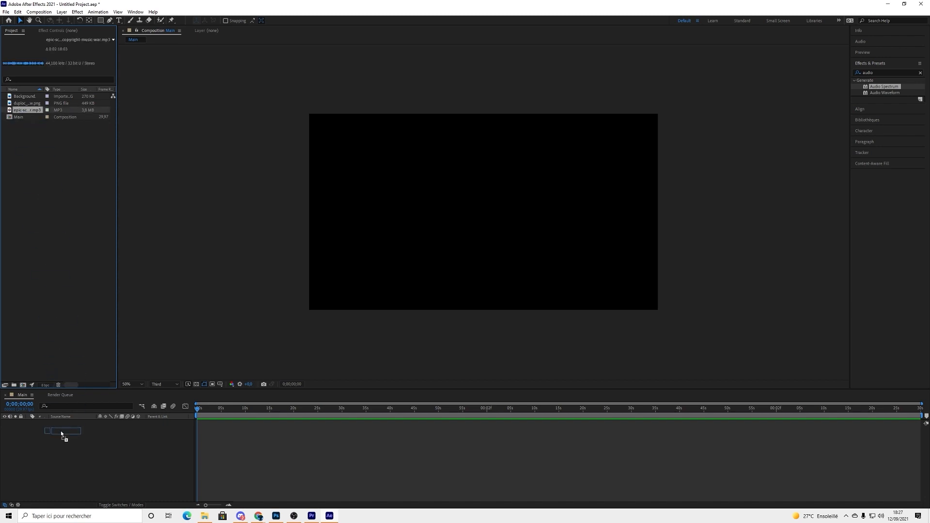
pyautogui.moveTo(61, 434); pyautogui.dragTo(62, 435)
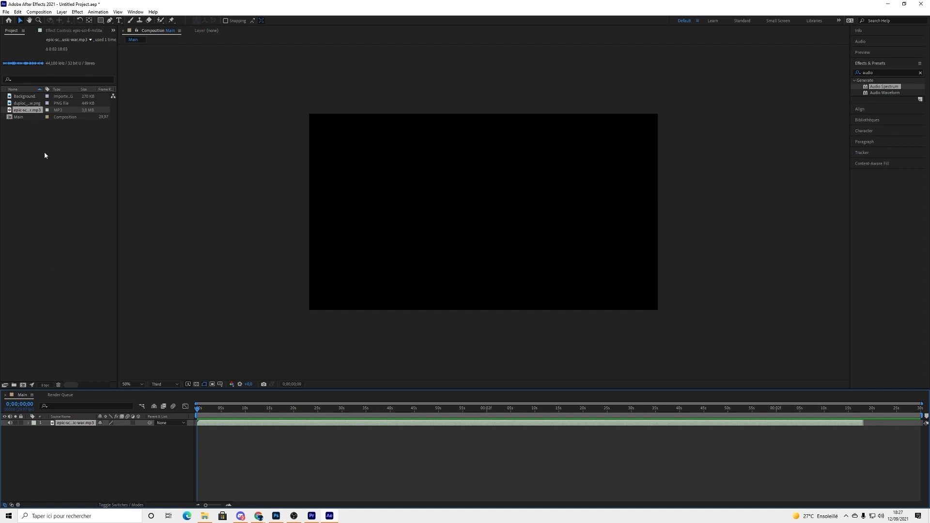
pyautogui.moveTo(27, 98); pyautogui.dragTo(73, 440)
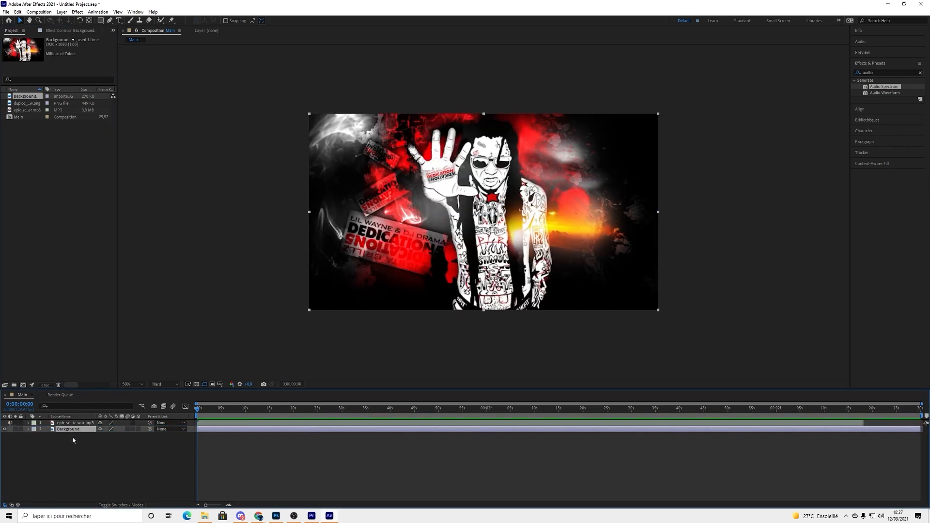
# Step: Create a 1920 × 1080 near-black solid named Audio Spectrum above the Background layer
pyautogui.rightClick(100, 466)
pyautogui.moveTo(127, 414)
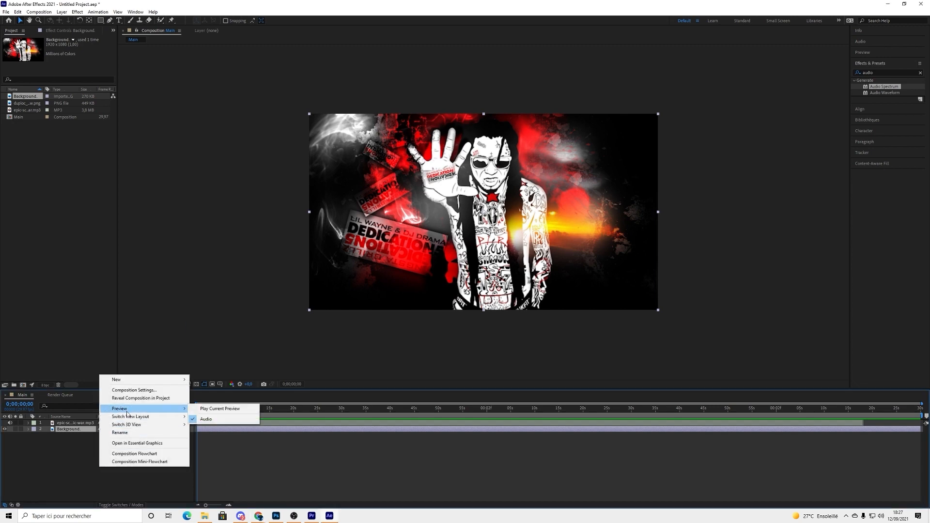
pyautogui.moveTo(121, 381)
pyautogui.click(227, 399)
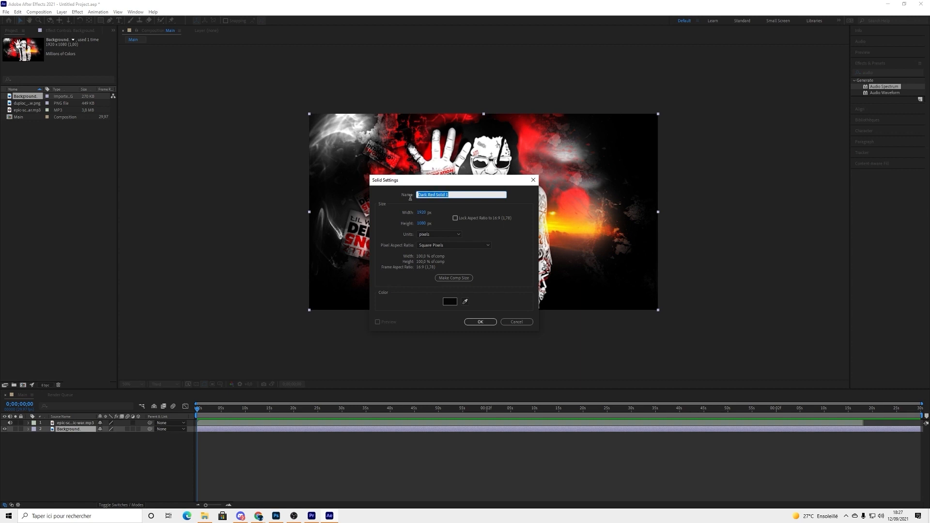
pyautogui.press('BackSpace')
pyautogui.click(450, 302)
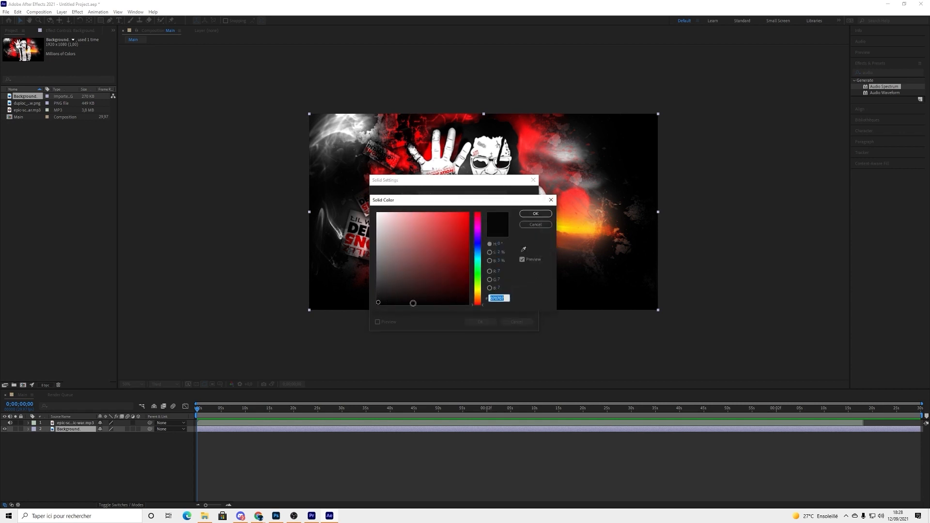
pyautogui.click(535, 213)
pyautogui.click(479, 323)
# Step: Apply the Audio Spectrum effect to the Audio Spectrum solid and choose the epic-sci-fi music MP3 as its audio layer
pyautogui.click(920, 72)
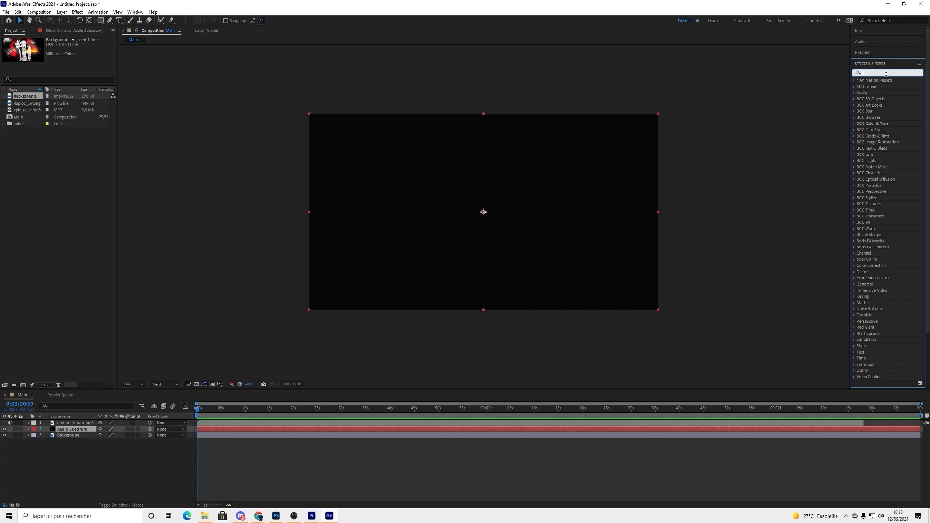
pyautogui.write('audio')
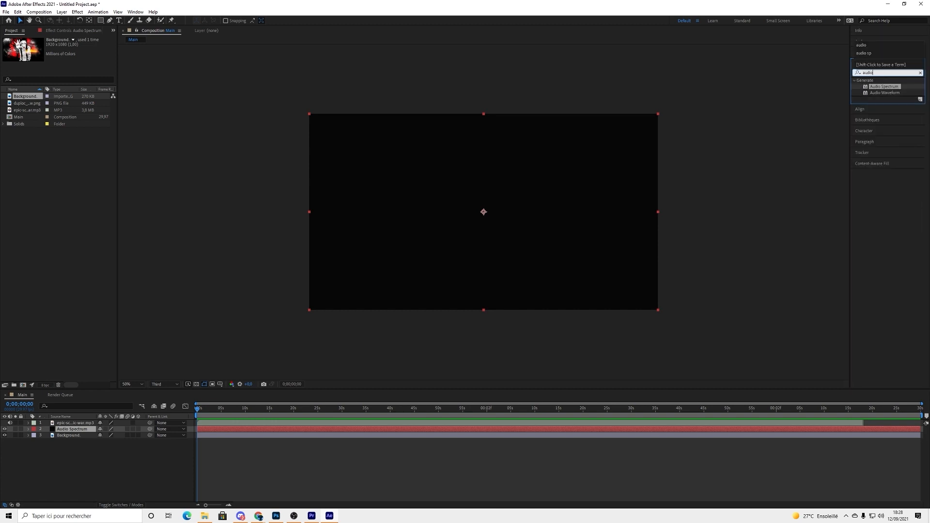
pyautogui.moveTo(882, 89); pyautogui.dragTo(78, 432)
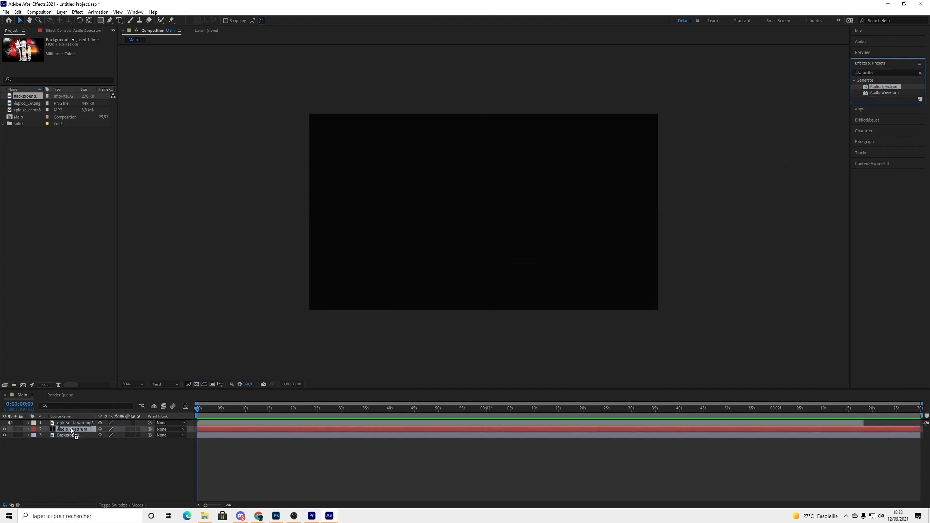
pyautogui.moveTo(72, 431); pyautogui.dragTo(72, 431)
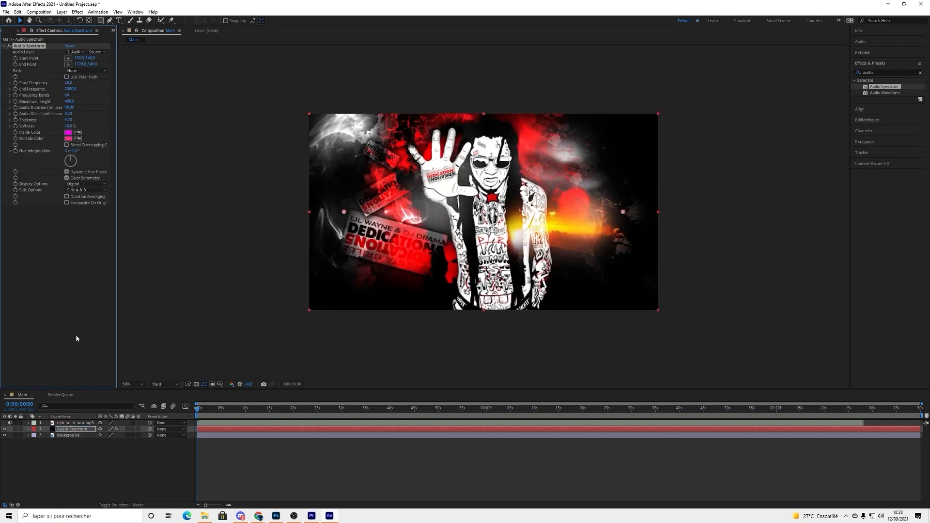
pyautogui.click(75, 52)
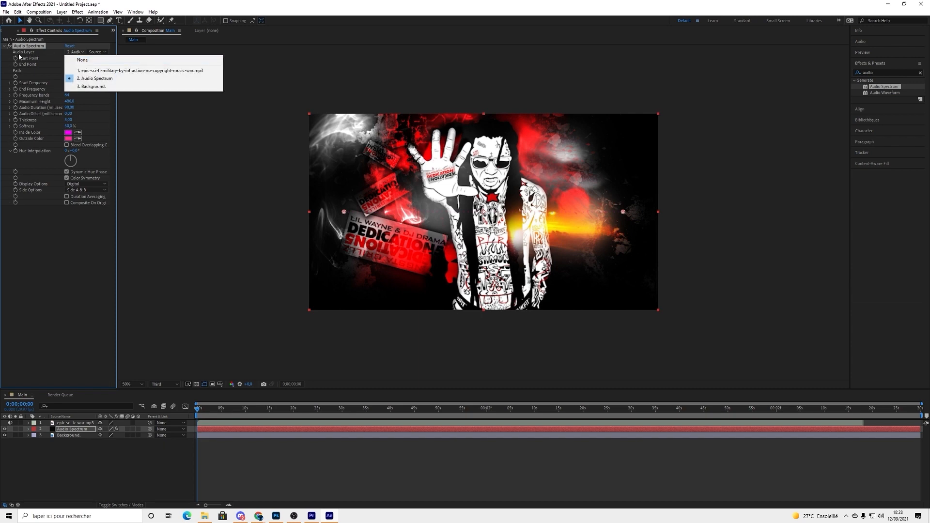
pyautogui.click(96, 71)
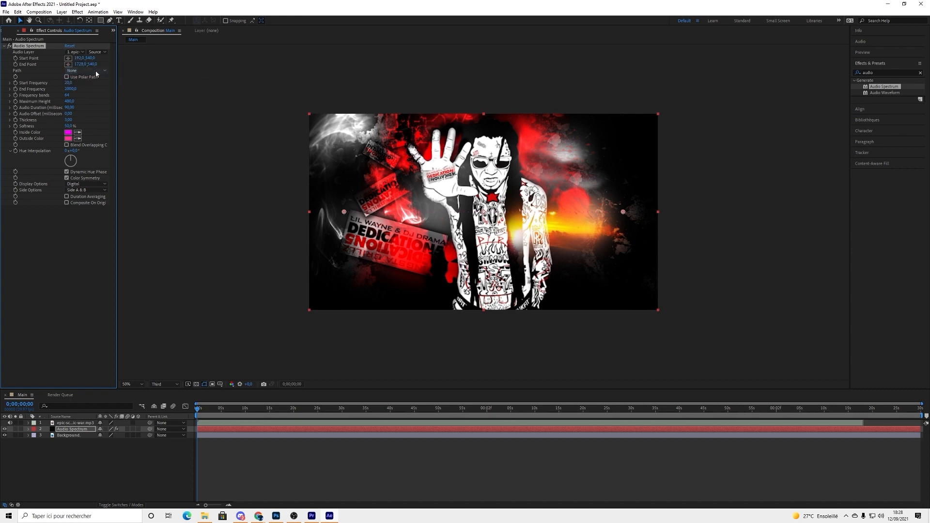
# Step: Set the spectrum's horizontal start point to 0 and its horizontal end point to 960
pyautogui.click(80, 58)
pyautogui.press('BackSpace')
pyautogui.write('0')
pyautogui.press('Tab')
pyautogui.press('BackSpace')
pyautogui.write('960')
pyautogui.click(54, 232)
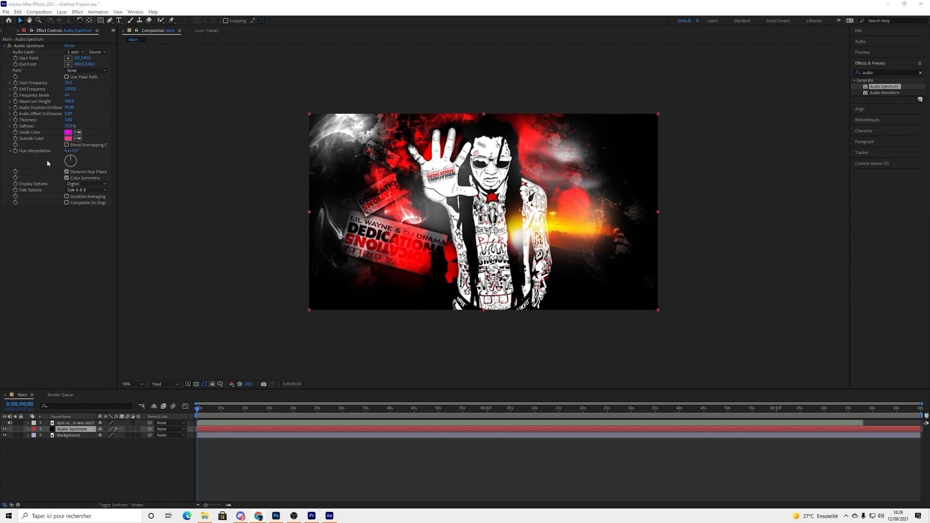
# Step: At about 37 seconds in the timeline, set the spectrum's end frequency to 125 and its frequency bands to 500
pyautogui.click(70, 88)
pyautogui.moveTo(201, 410); pyautogui.dragTo(379, 420)
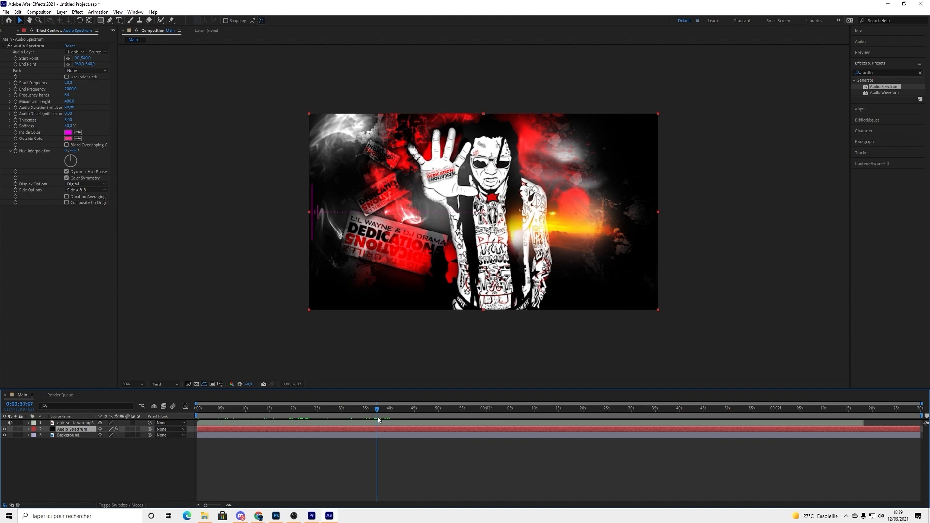
pyautogui.click(70, 89)
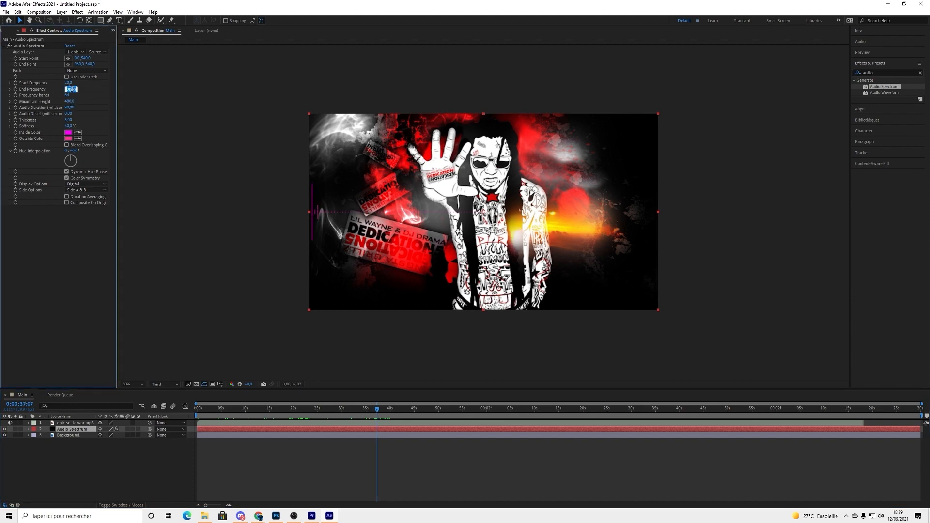
pyautogui.write('125')
pyautogui.click(68, 96)
pyautogui.press('BackSpace')
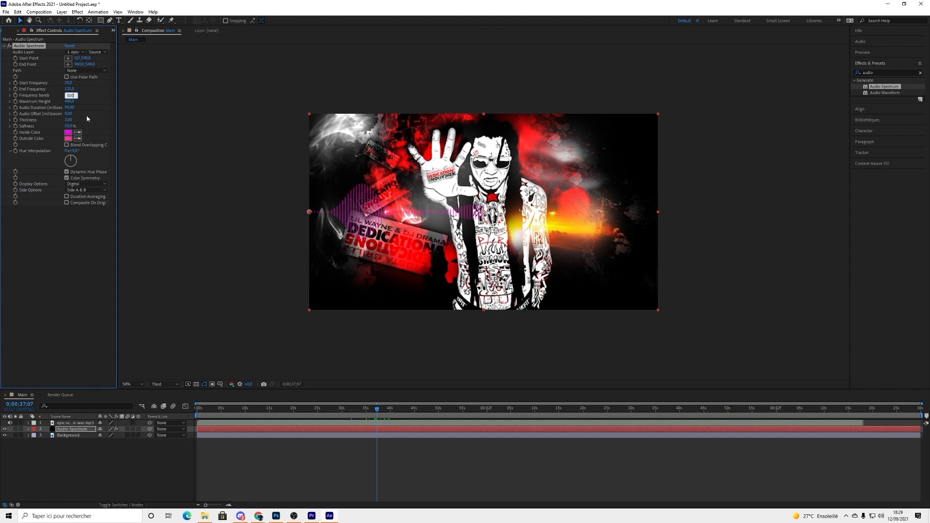
pyautogui.click(66, 252)
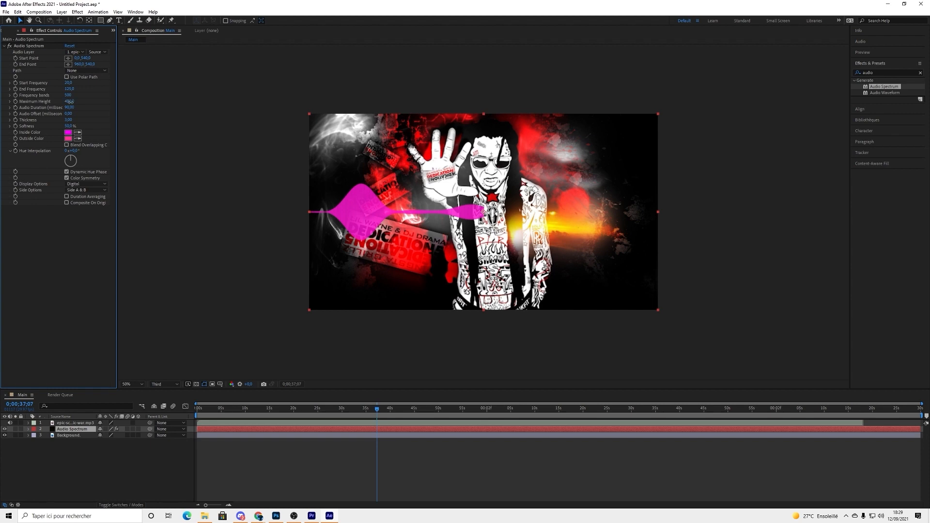
# Step: Set the spectrum's maximum height to 1250 and its audio duration to 180 milliseconds
pyautogui.click(70, 103)
pyautogui.click(69, 102)
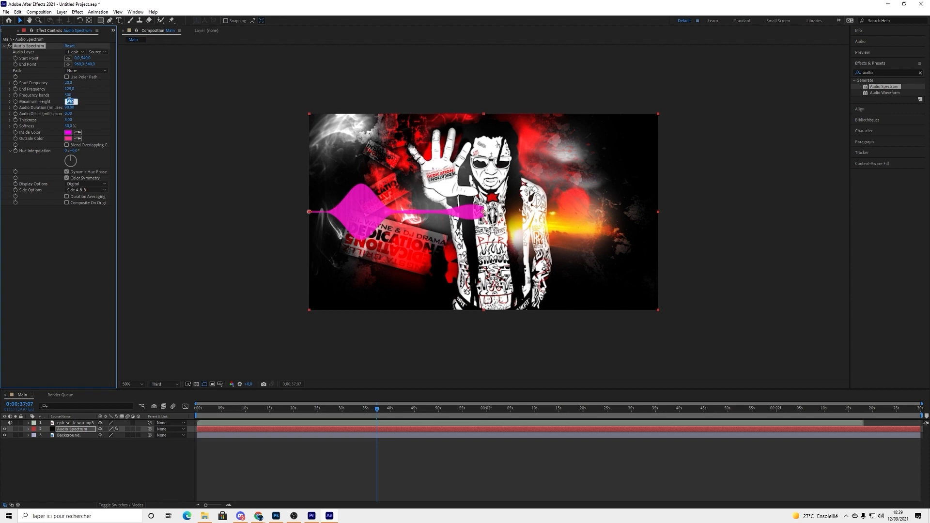
pyautogui.write('1250')
pyautogui.click(68, 108)
pyautogui.press('BackSpace')
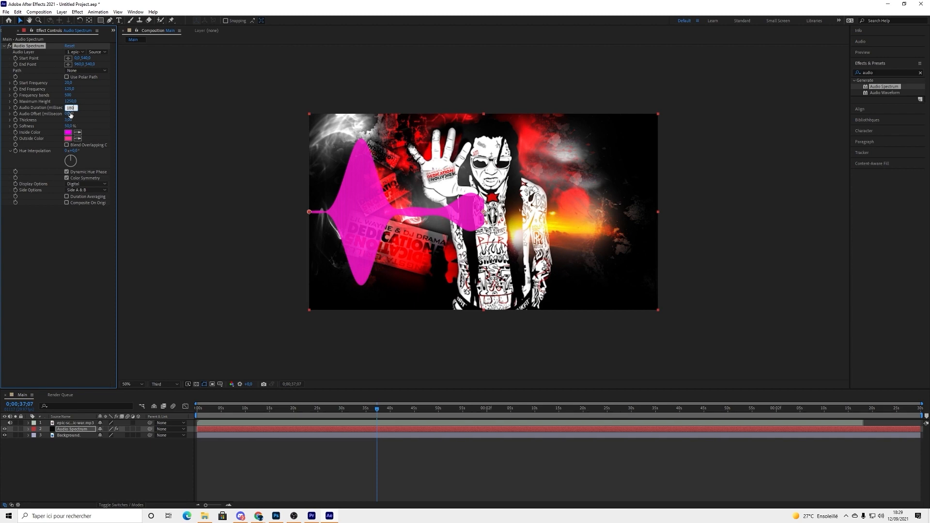
# Step: Set the spectrum's audio offset to -20 milliseconds and its thickness to 7, and check the waveform at about 34 seconds
pyautogui.click(70, 115)
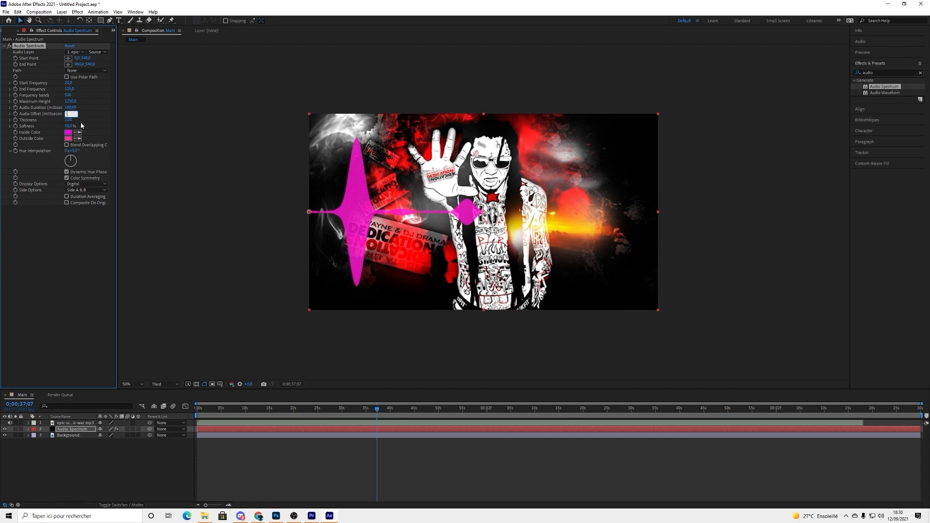
pyautogui.write('-20')
pyautogui.click(69, 120)
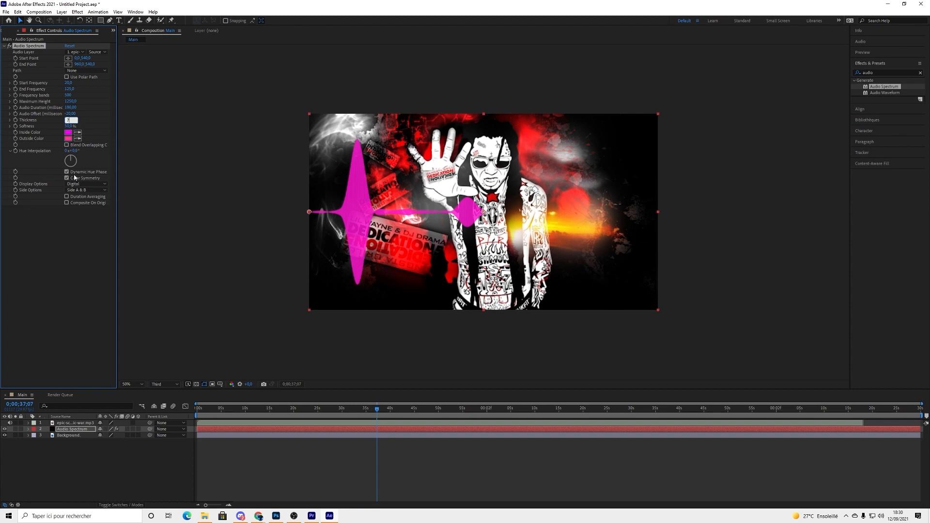
pyautogui.write('7')
pyautogui.press('Return')
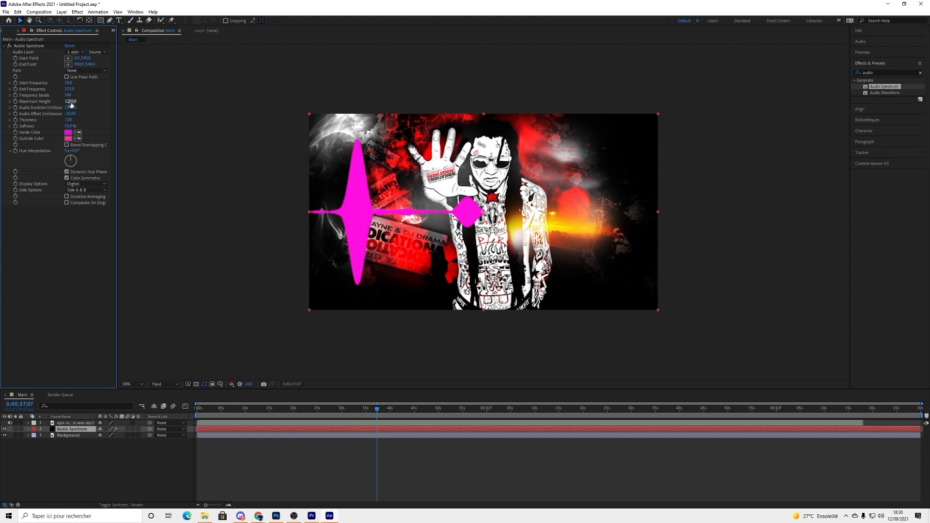
pyautogui.moveTo(377, 408); pyautogui.dragTo(363, 423)
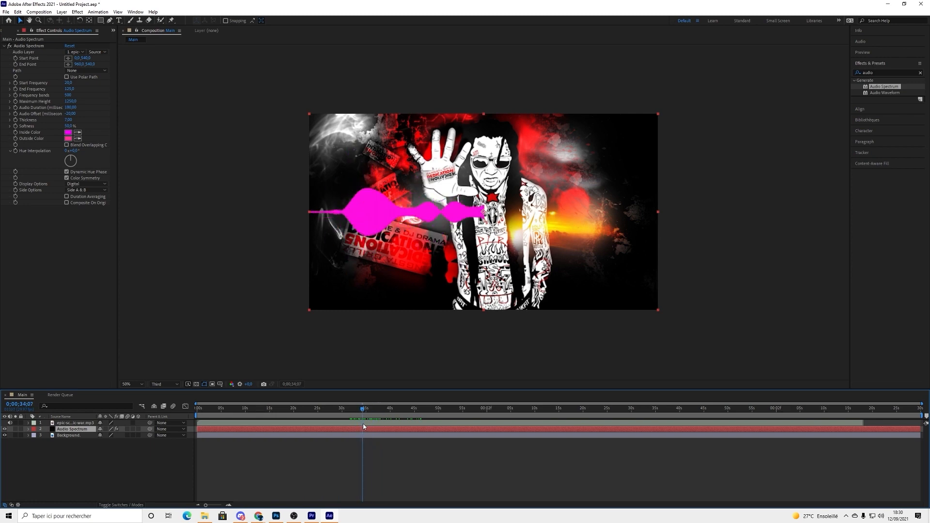
# Step: Set the spectrum's side options to Side B and add the Polar Coordinates effect to the same layer
pyautogui.click(81, 190)
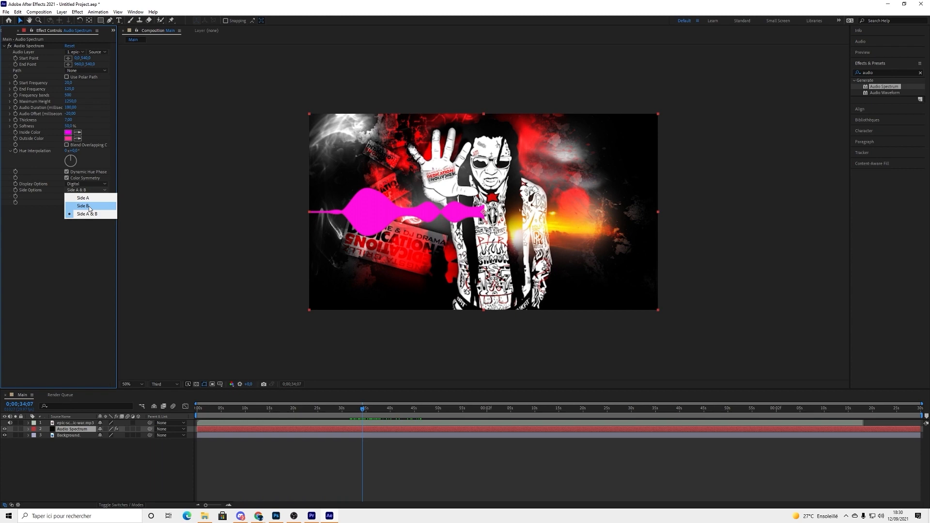
pyautogui.click(89, 208)
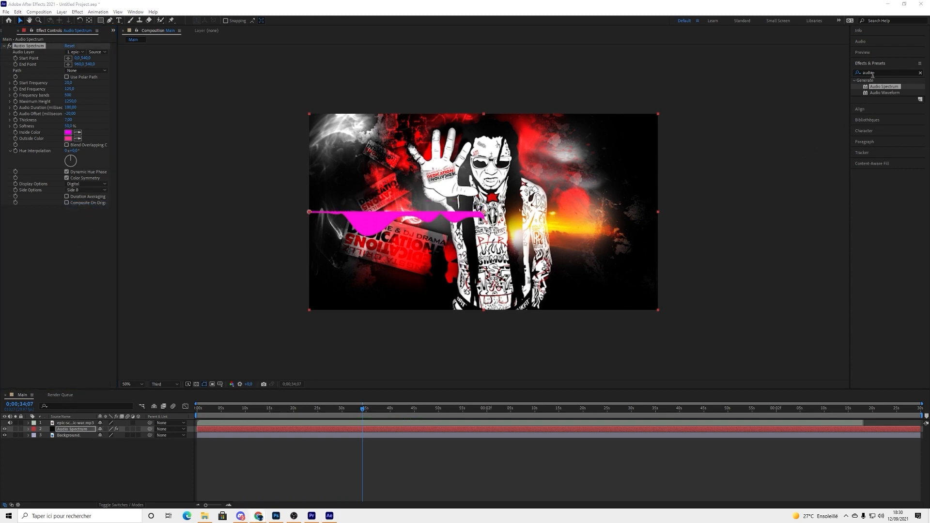
pyautogui.moveTo(876, 72); pyautogui.dragTo(861, 73)
pyautogui.press('BackSpace')
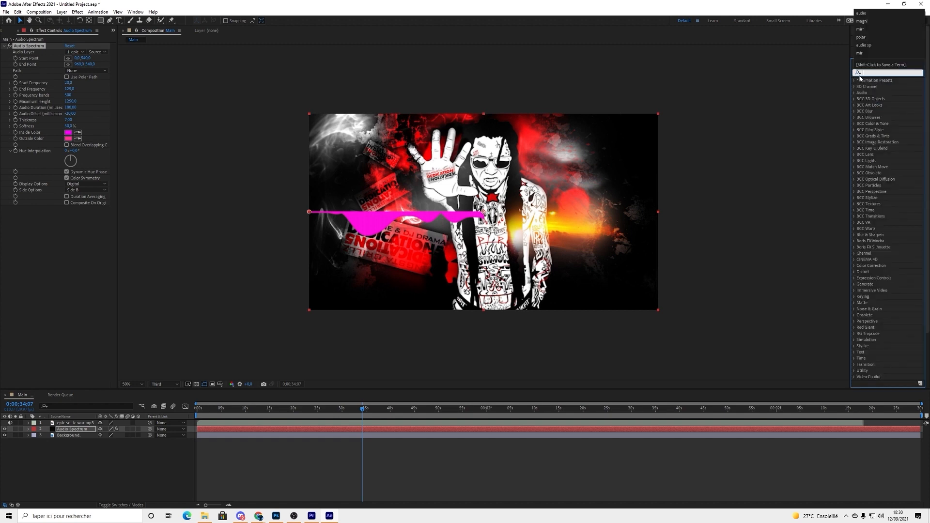
pyautogui.press('Escape')
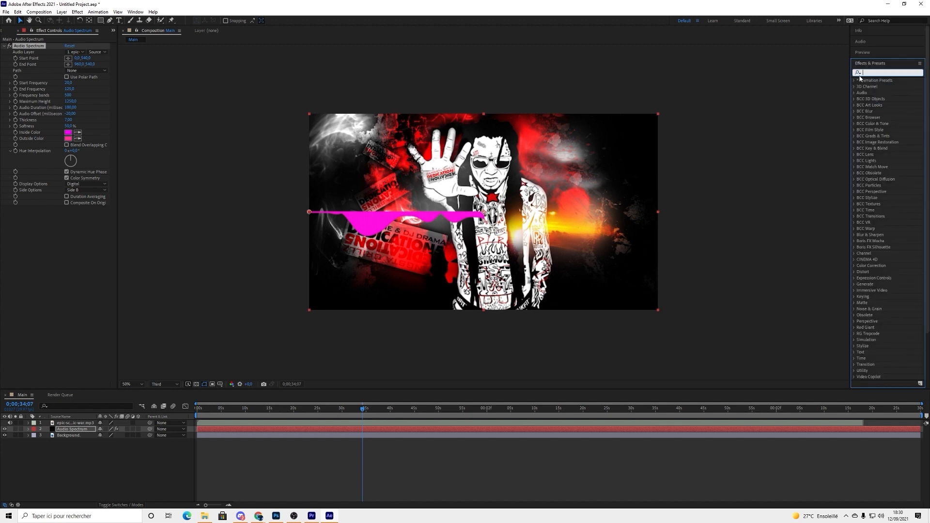
pyautogui.write('pola')
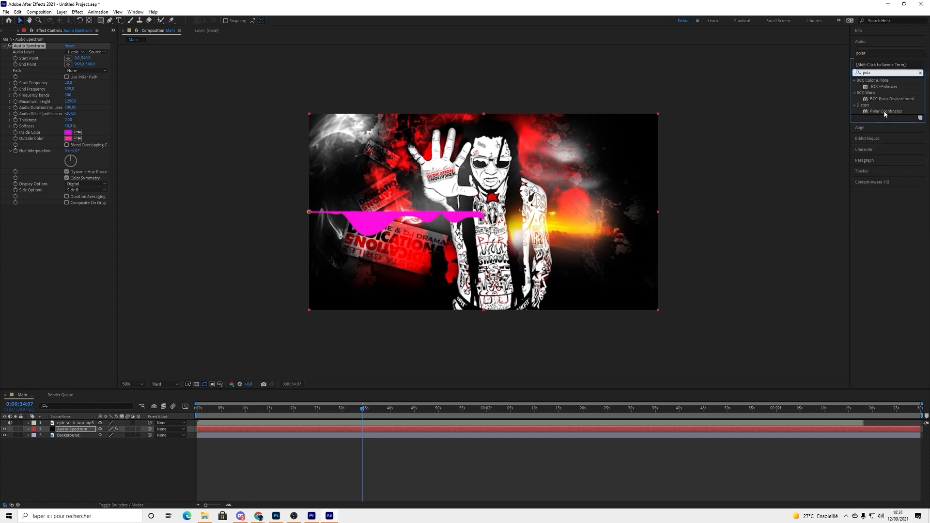
pyautogui.moveTo(884, 112); pyautogui.dragTo(43, 242)
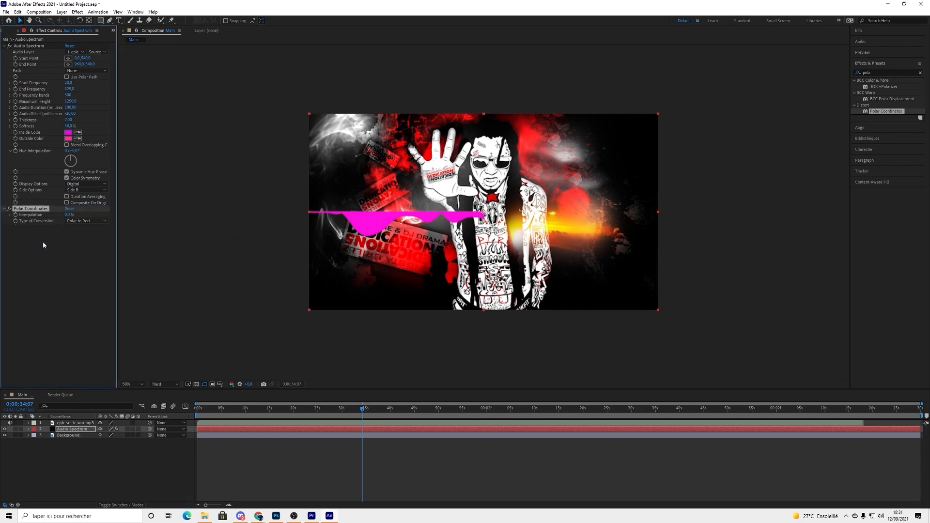
# Step: Set Polar Coordinates to the Rect to Polar conversion with an interpolation of 100%
pyautogui.click(83, 222)
pyautogui.click(94, 231)
pyautogui.moveTo(70, 214); pyautogui.dragTo(127, 213)
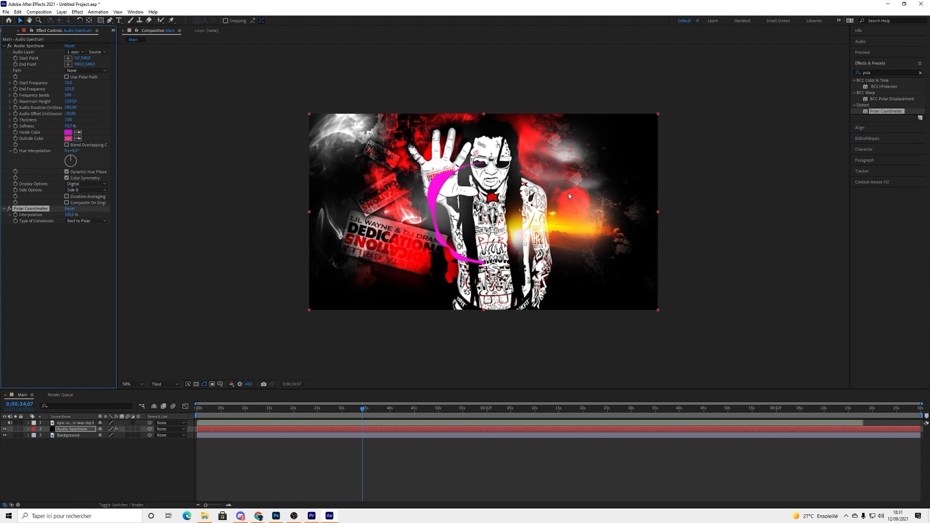
# Step: Find the Mirror effect and add it to the spectrum layer after Polar Coordinates
pyautogui.click(873, 72)
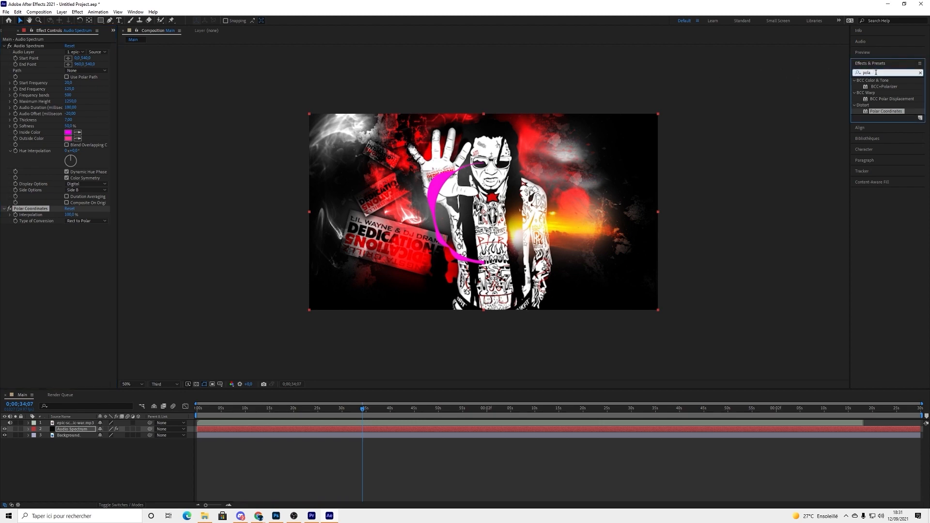
pyautogui.press('BackSpace')
pyautogui.press('BackSpace')
pyautogui.press('BackSpace')
pyautogui.press('BackSpace')
pyautogui.write('mir')
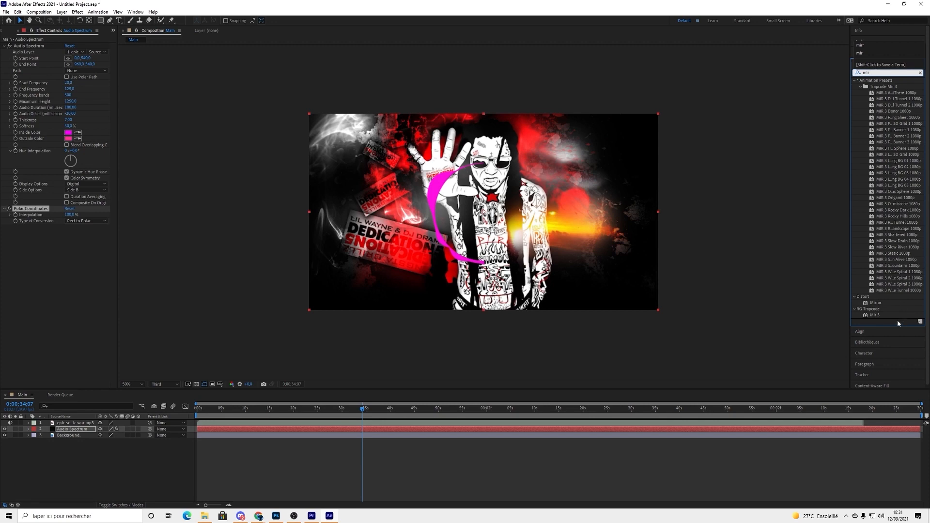
pyautogui.moveTo(876, 302); pyautogui.dragTo(53, 279)
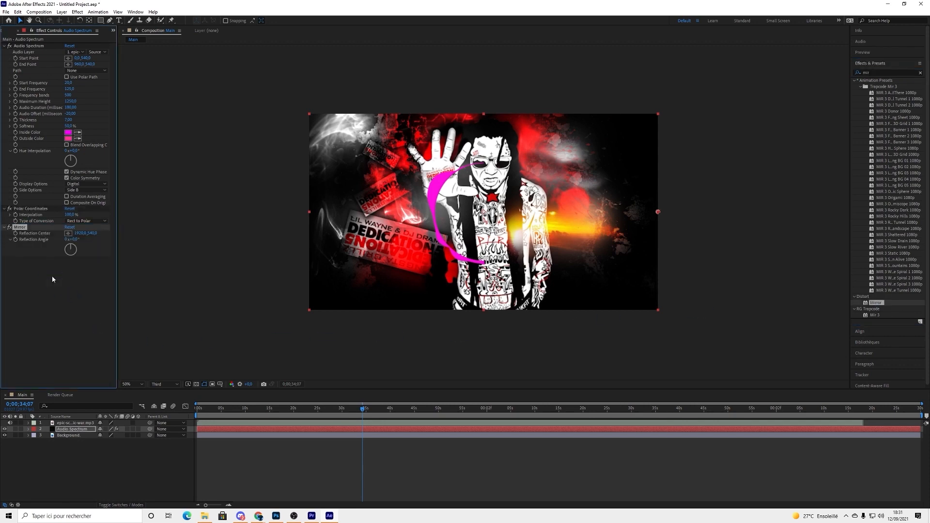
# Step: Set the horizontal value of the Mirror effect's reflection center to 960
pyautogui.click(80, 233)
pyautogui.press('BackSpace')
pyautogui.write('960')
pyautogui.press('Return')
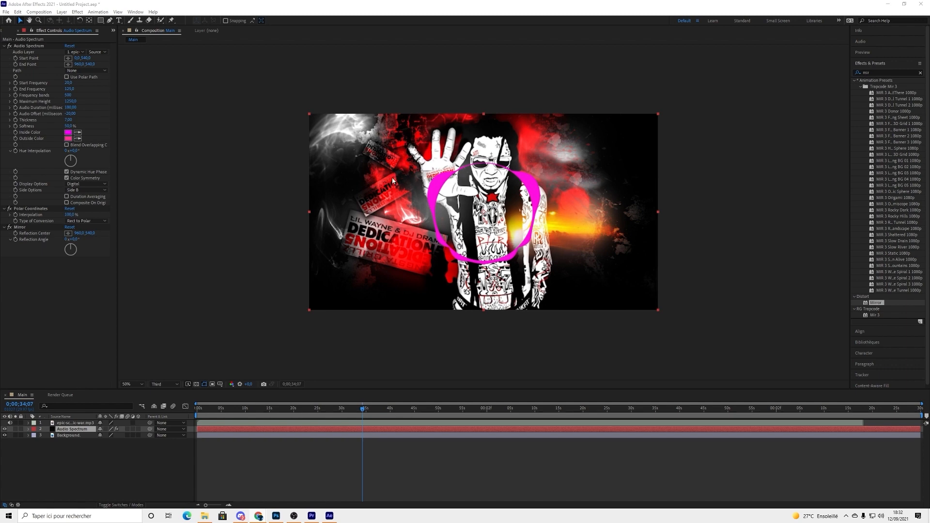
# Step: Add the 4-Color Gradient effect to the spectrum layer, keeping yellow as Color 1
pyautogui.click(77, 12)
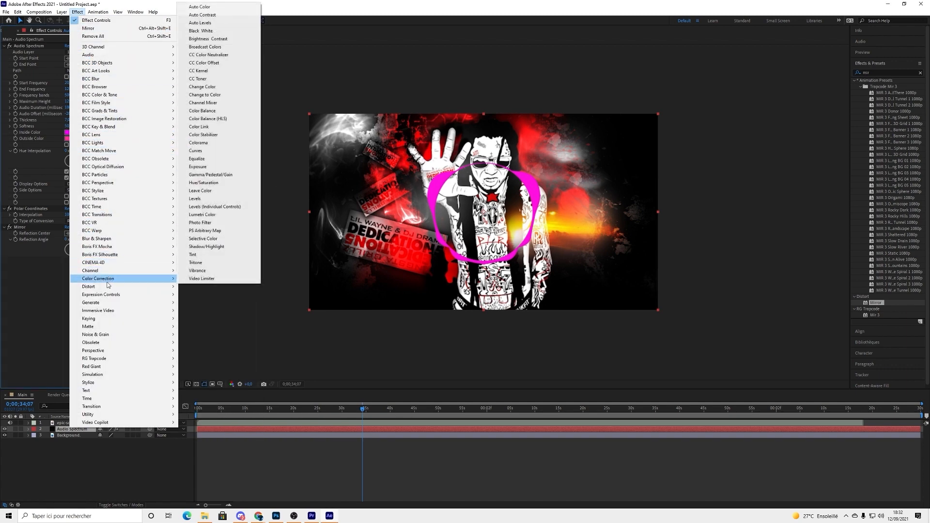
pyautogui.moveTo(108, 304)
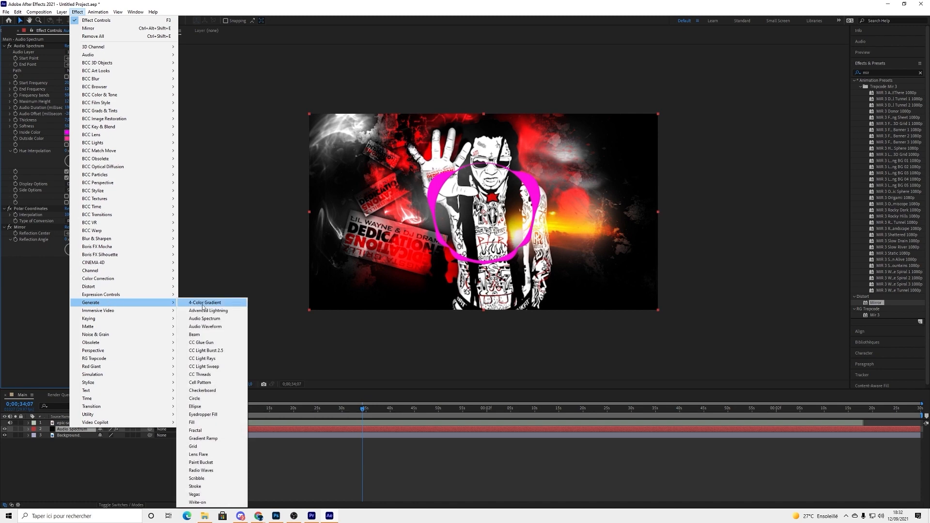
pyautogui.click(204, 304)
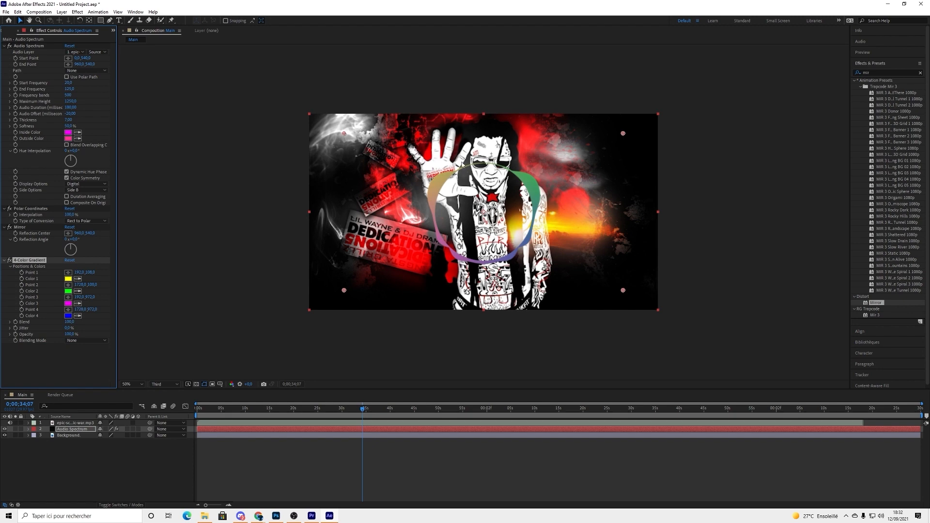
pyautogui.click(70, 279)
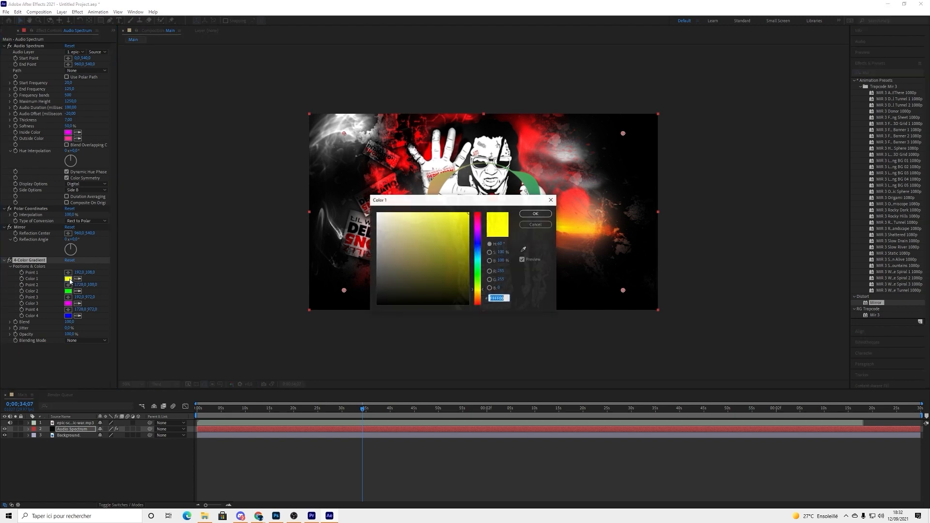
pyautogui.click(535, 213)
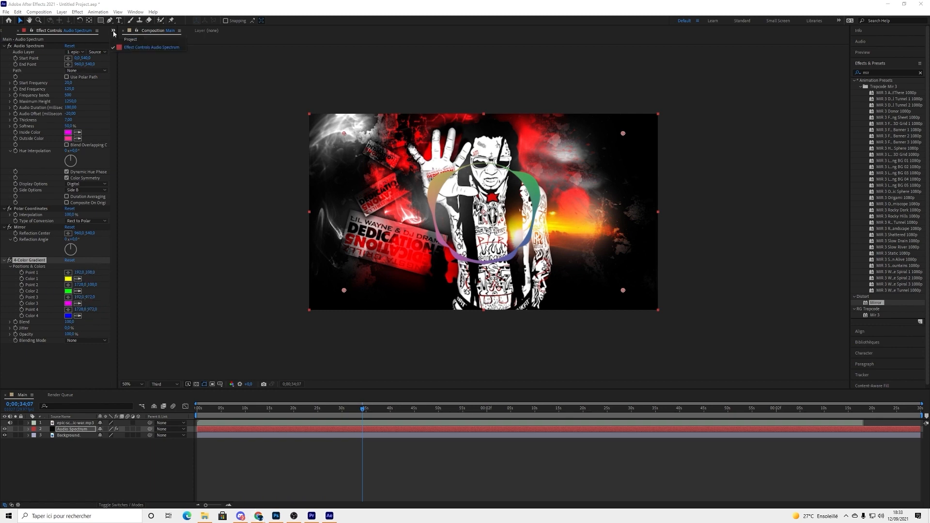
# Step: Add the skull logo PNG as the top layer of Main and shrink it to sit inside the spectrum ring
pyautogui.click(113, 31)
pyautogui.click(133, 41)
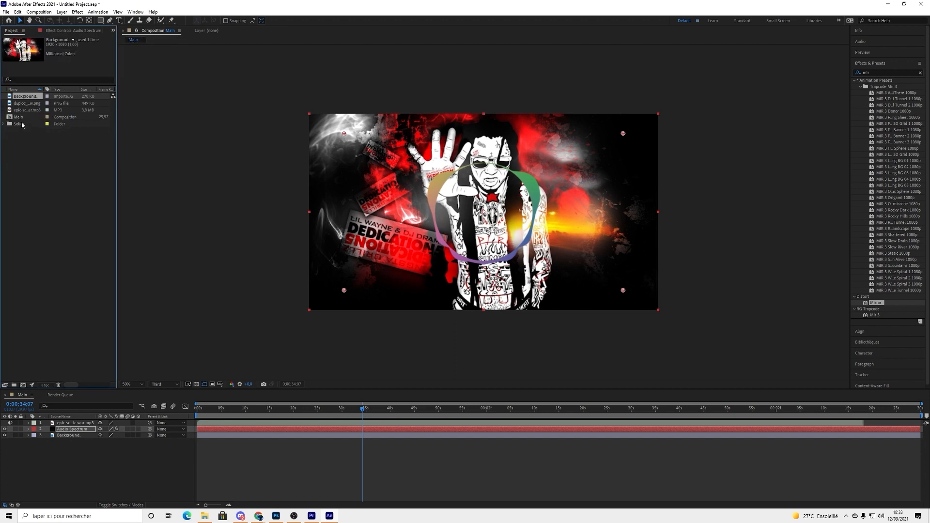
pyautogui.moveTo(27, 105); pyautogui.dragTo(89, 423)
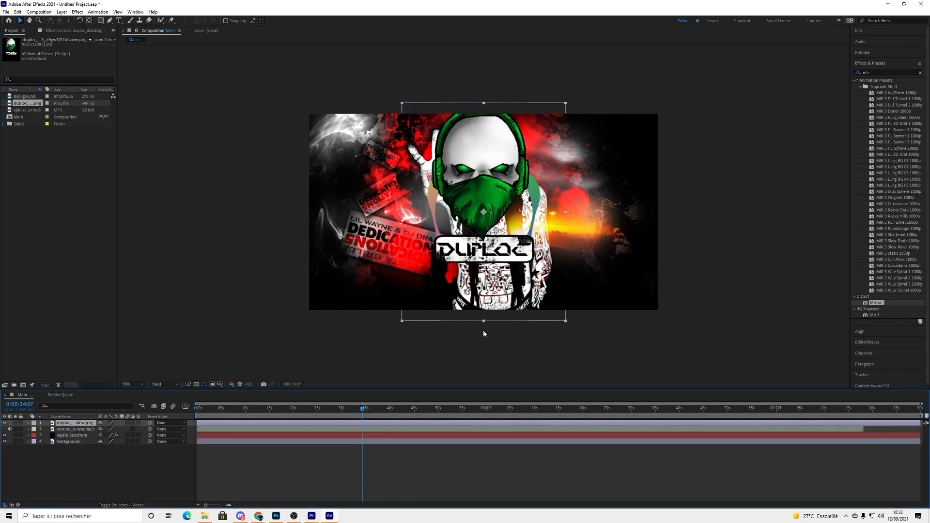
pyautogui.moveTo(566, 321); pyautogui.dragTo(532, 272)
pyautogui.moveTo(495, 205); pyautogui.dragTo(495, 226)
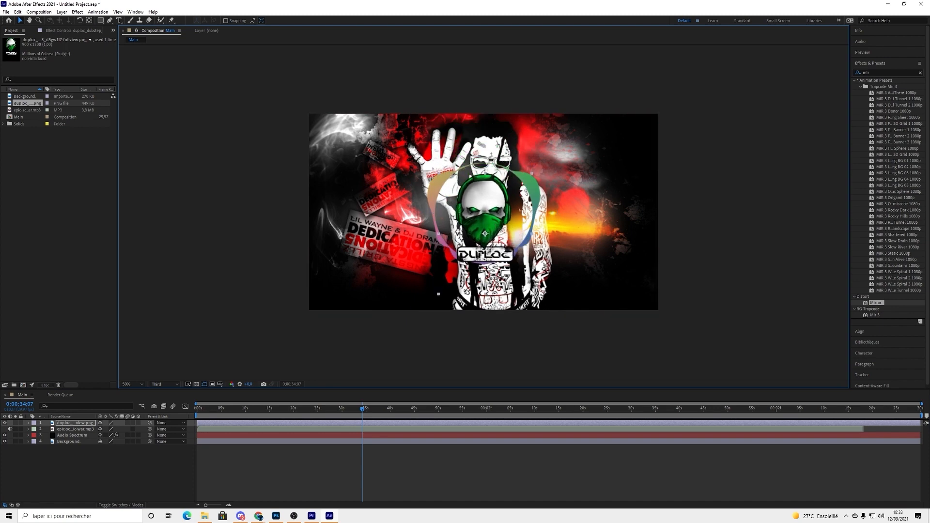
pyautogui.moveTo(532, 295); pyautogui.dragTo(527, 284)
pyautogui.moveTo(503, 222); pyautogui.dragTo(501, 212)
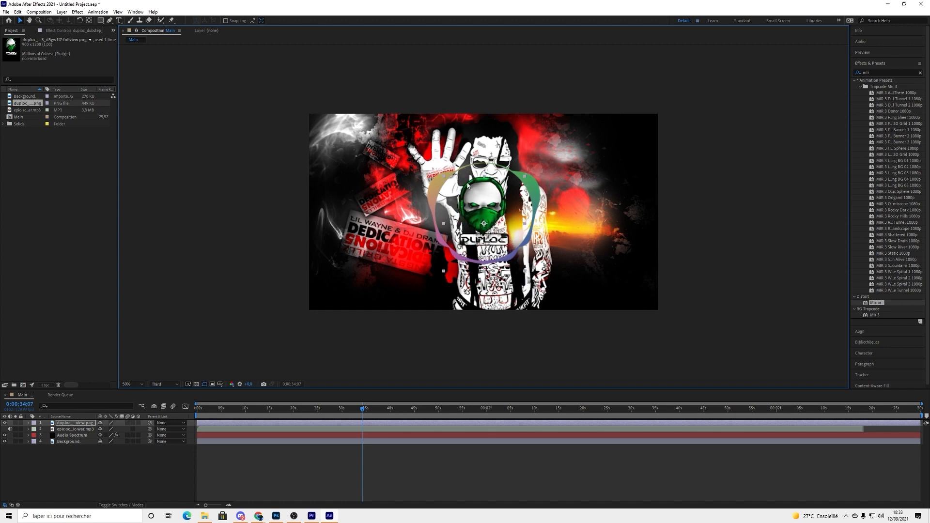
pyautogui.moveTo(486, 214); pyautogui.dragTo(490, 216)
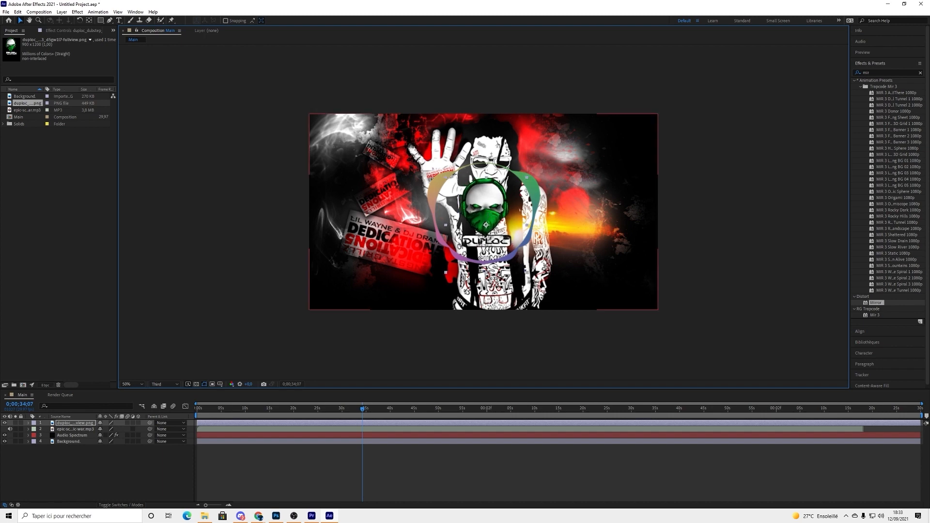
# Step: Enlarge and widen the skull logo to fill the spectrum ring, and center it over the ring
pyautogui.moveTo(446, 274); pyautogui.dragTo(435, 308)
pyautogui.moveTo(505, 218); pyautogui.dragTo(504, 226)
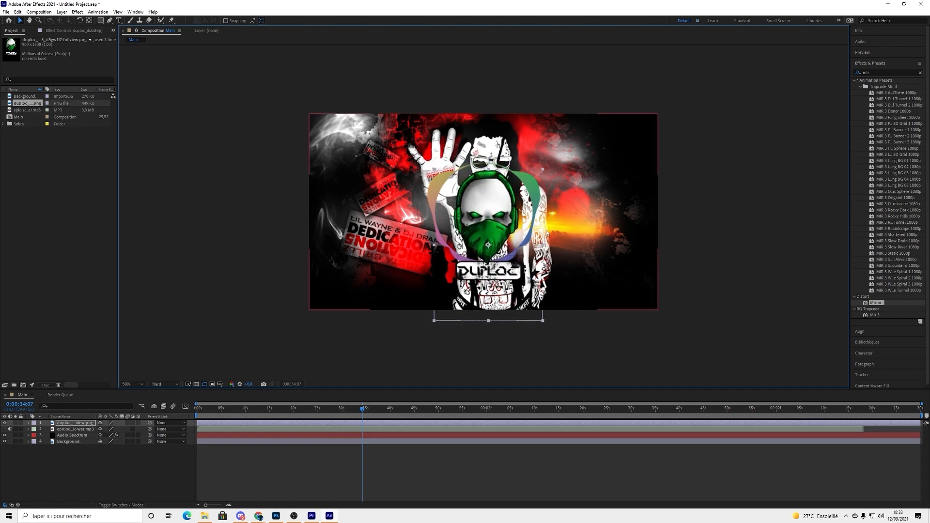
pyautogui.moveTo(543, 245); pyautogui.dragTo(565, 247)
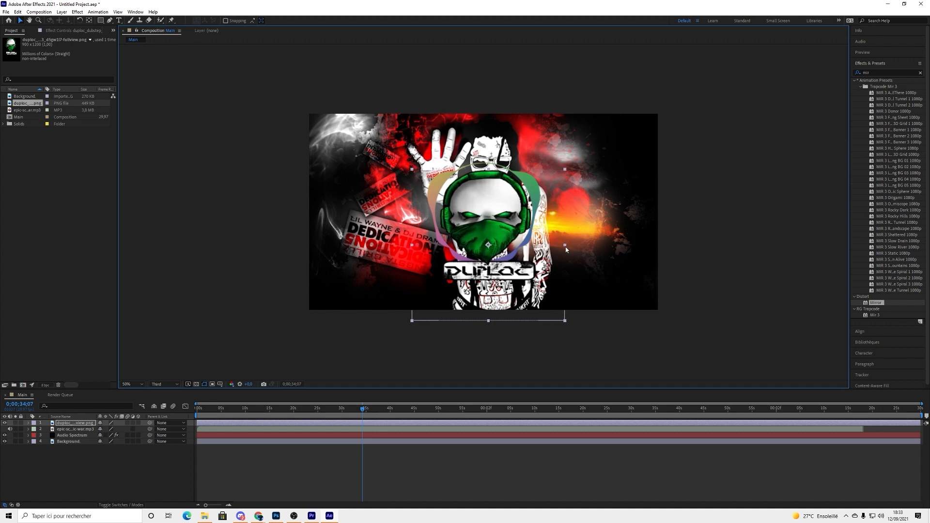
pyautogui.moveTo(525, 236); pyautogui.dragTo(523, 233)
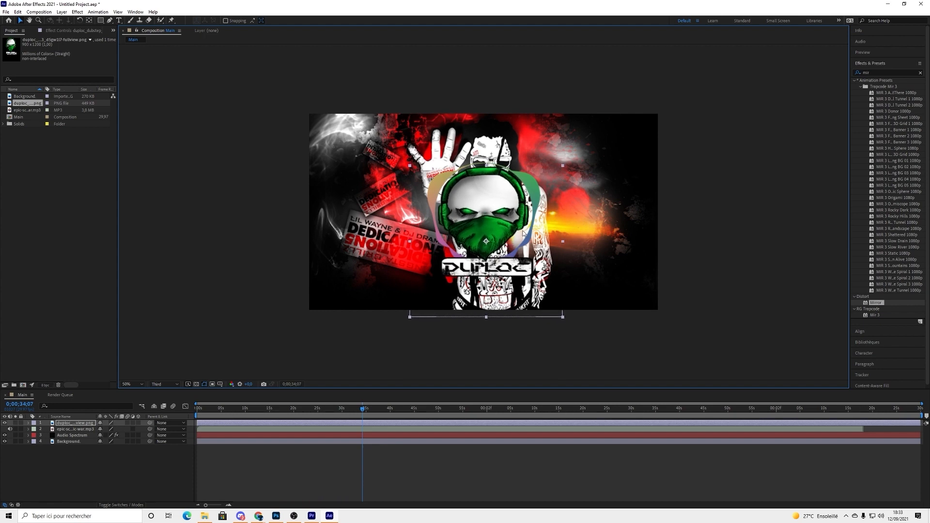
pyautogui.moveTo(487, 318); pyautogui.dragTo(487, 324)
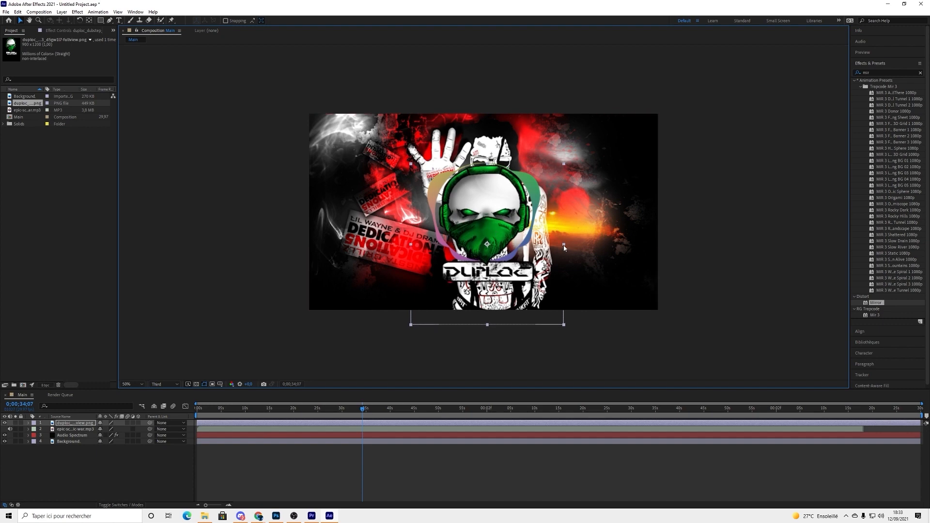
pyautogui.moveTo(564, 245); pyautogui.dragTo(565, 246)
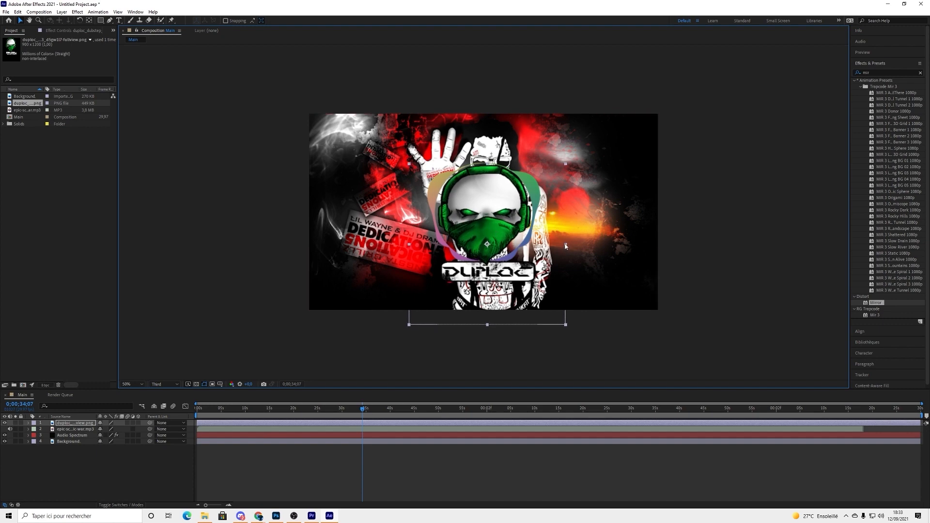
pyautogui.click(699, 304)
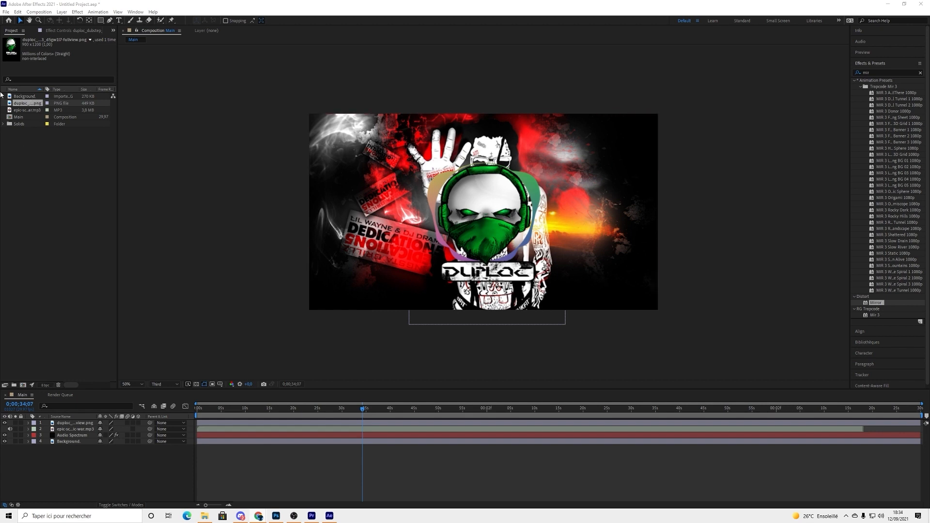
# Step: Create a composition named Song with the HDTV 1080 29.97 preset and a duration of 0;02;30;00, and place the MP3 track in it
pyautogui.click(39, 12)
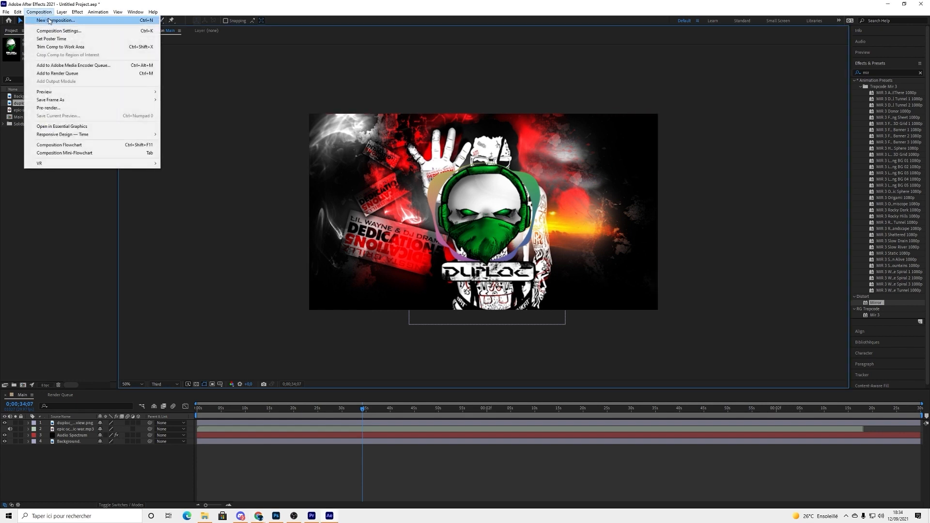
pyautogui.click(50, 21)
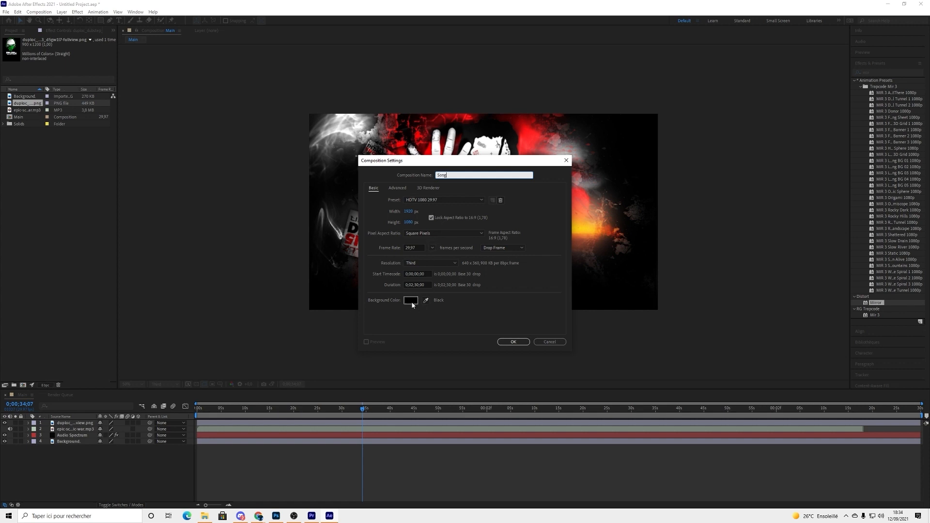
pyautogui.click(512, 342)
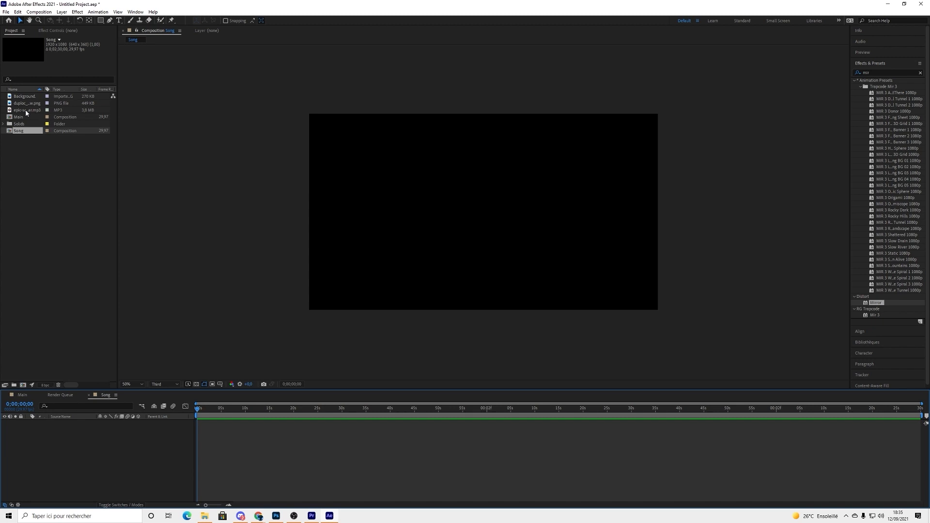
pyautogui.moveTo(25, 110); pyautogui.dragTo(30, 205)
pyautogui.moveTo(62, 436); pyautogui.dragTo(63, 435)
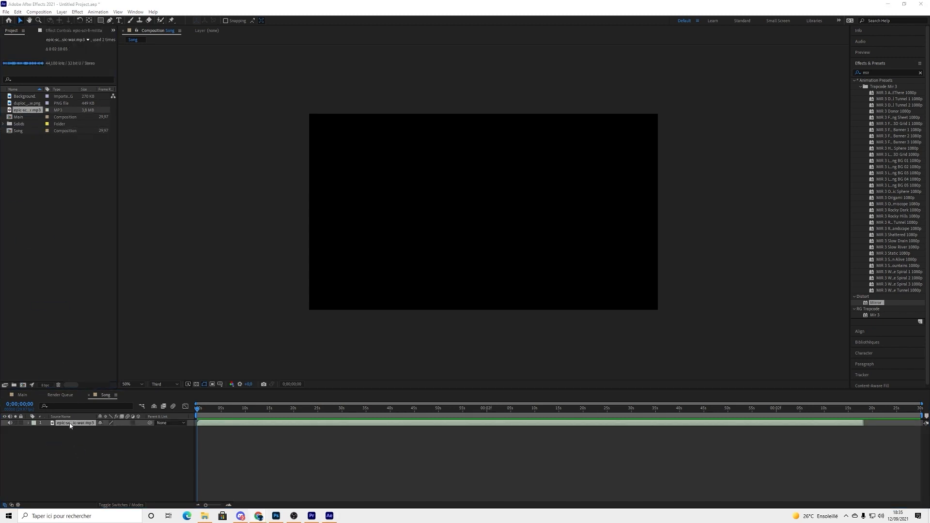
# Step: Convert the MP3 layer's audio to keyframes in the Song composition
pyautogui.rightClick(71, 426)
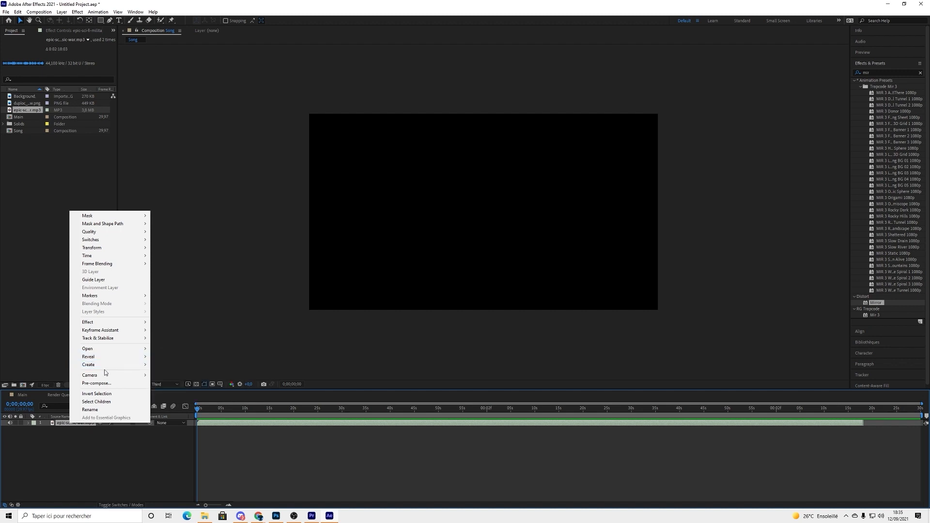
pyautogui.moveTo(104, 333)
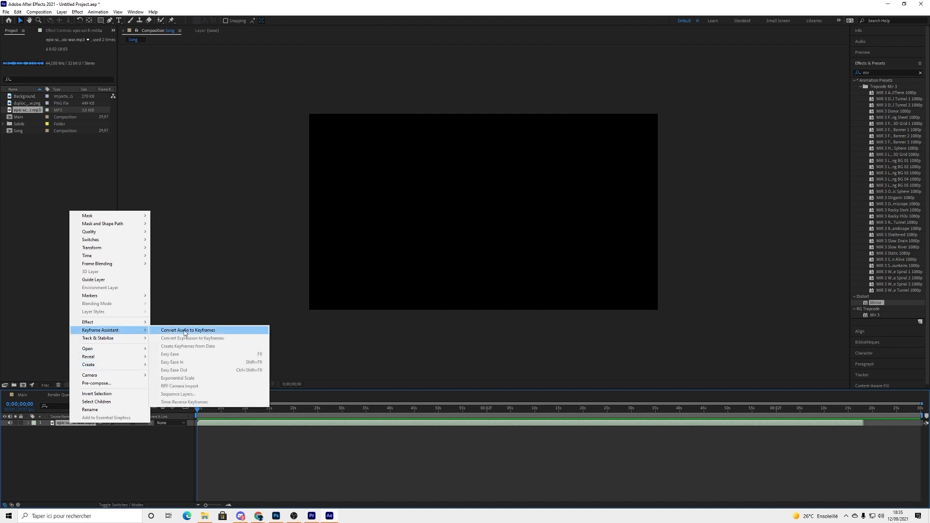
pyautogui.click(184, 331)
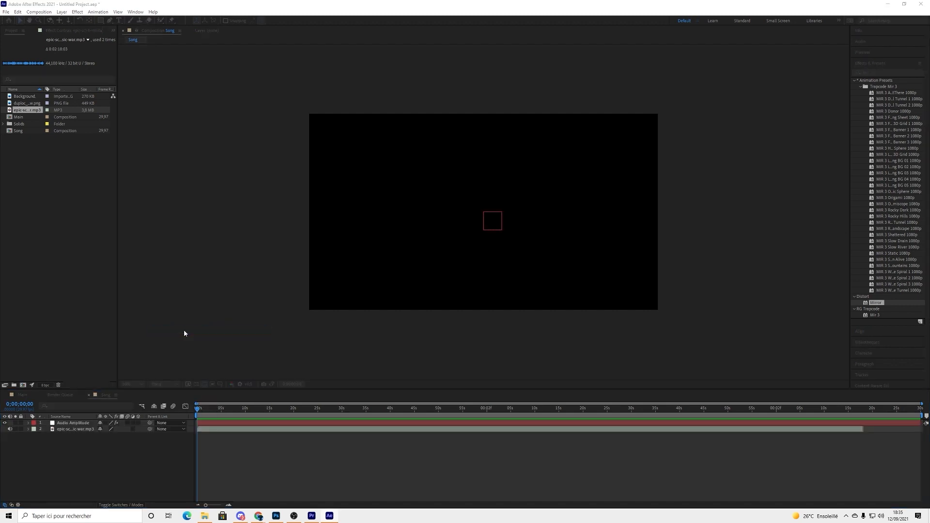
# Step: Delete the Left Channel and Right Channel effects from the Audio Amplitude layer in Song, keeping only Both Channels
pyautogui.click(29, 424)
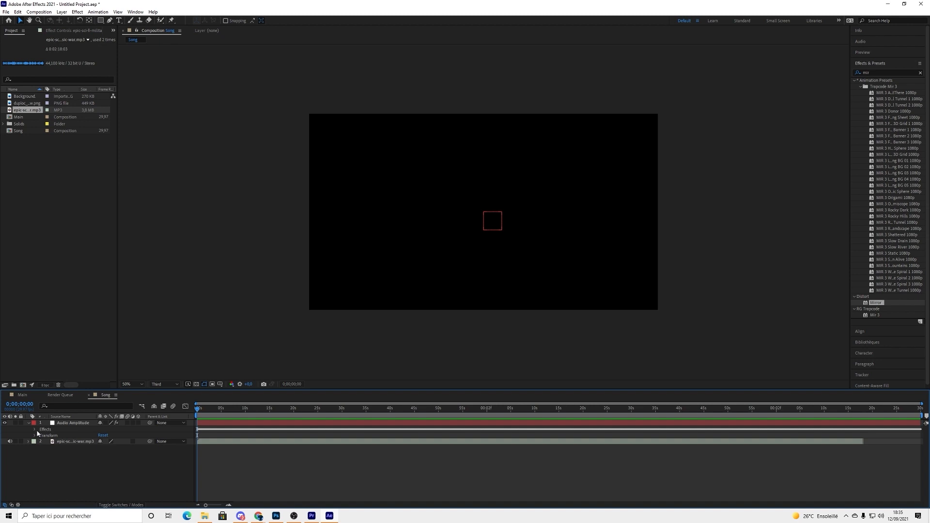
pyautogui.click(35, 429)
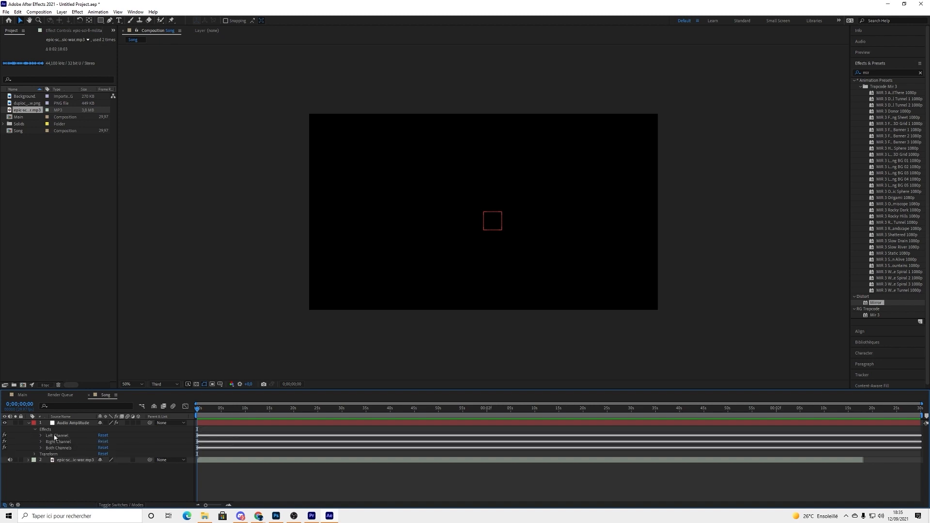
pyautogui.click(54, 436)
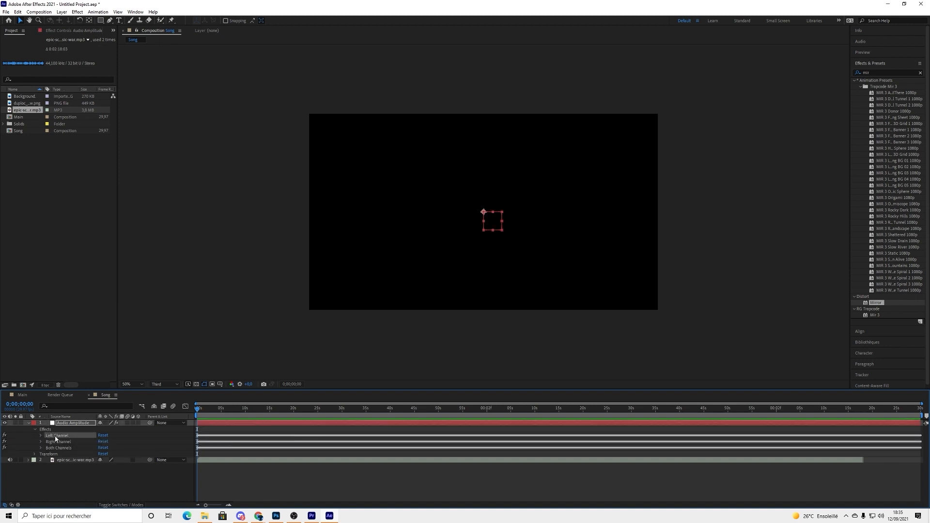
pyautogui.press('Delete')
pyautogui.click(58, 437)
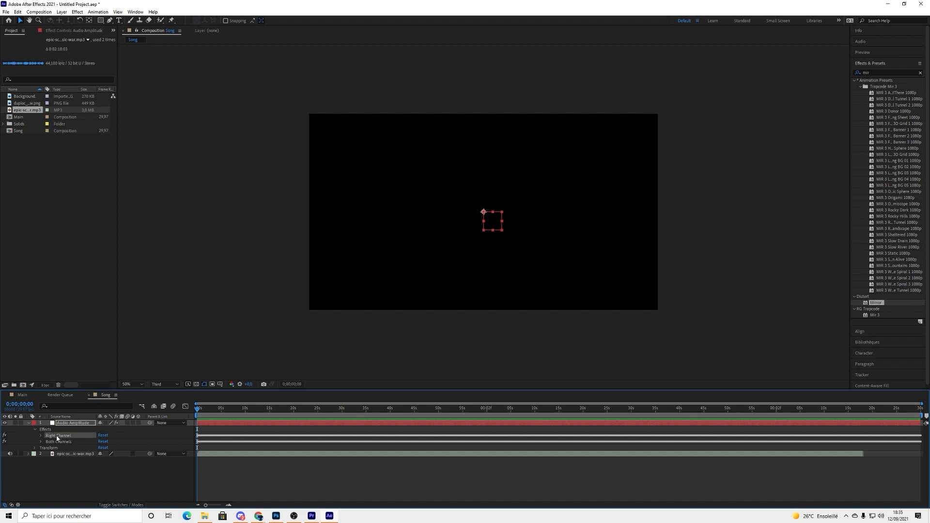
pyautogui.press('Delete')
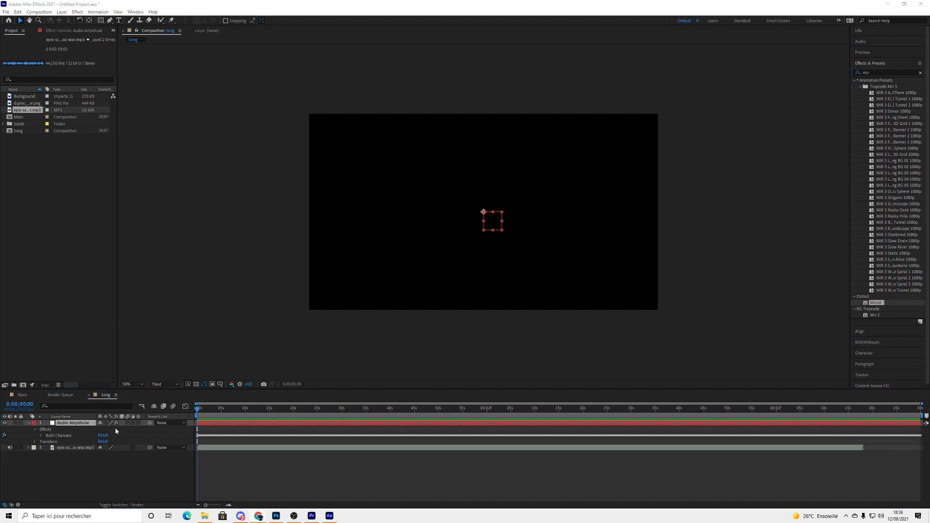
# Step: In Main, pre-compose the skull logo, MP3 and Audio Spectrum layers together, moving all attributes into the new composition
pyautogui.click(23, 395)
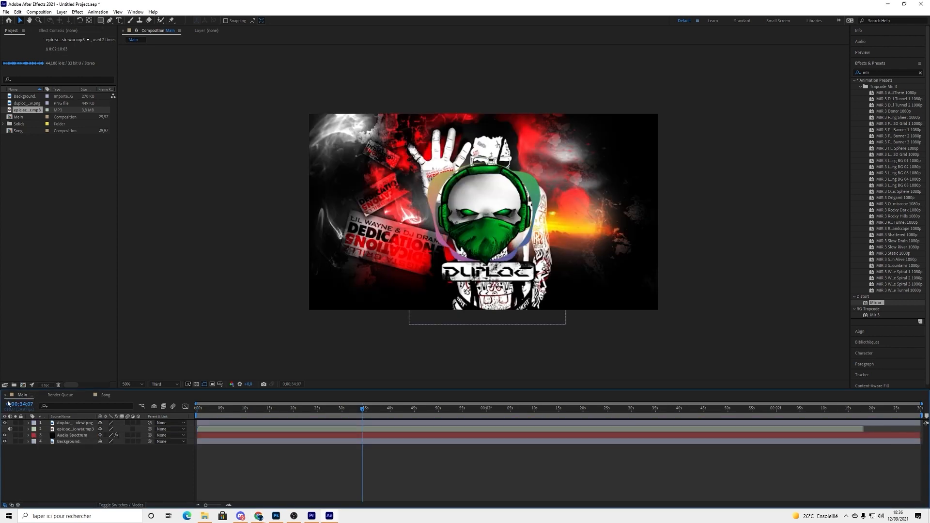
pyautogui.click(68, 423)
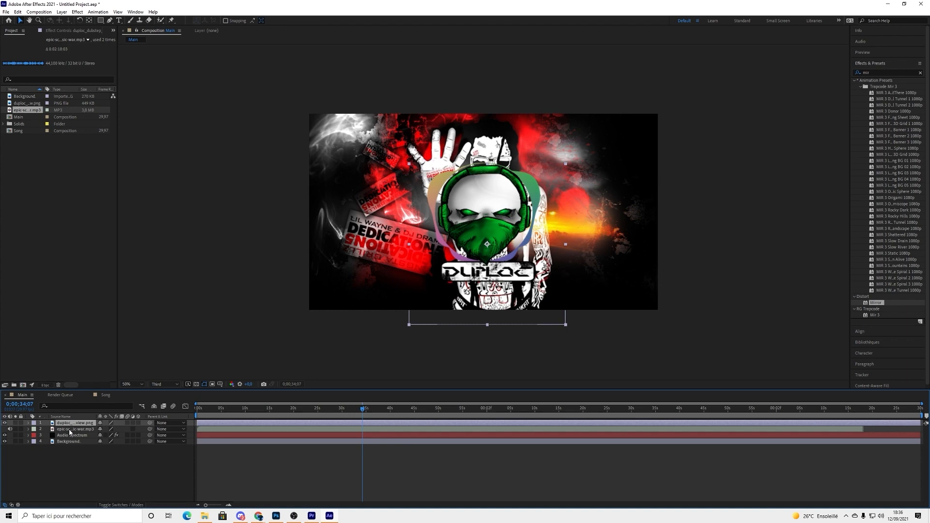
pyautogui.keyDown('ctrl'); pyautogui.click(70, 430); pyautogui.keyUp('ctrl')
pyautogui.keyDown('ctrl'); pyautogui.click(72, 435); pyautogui.keyUp('ctrl')
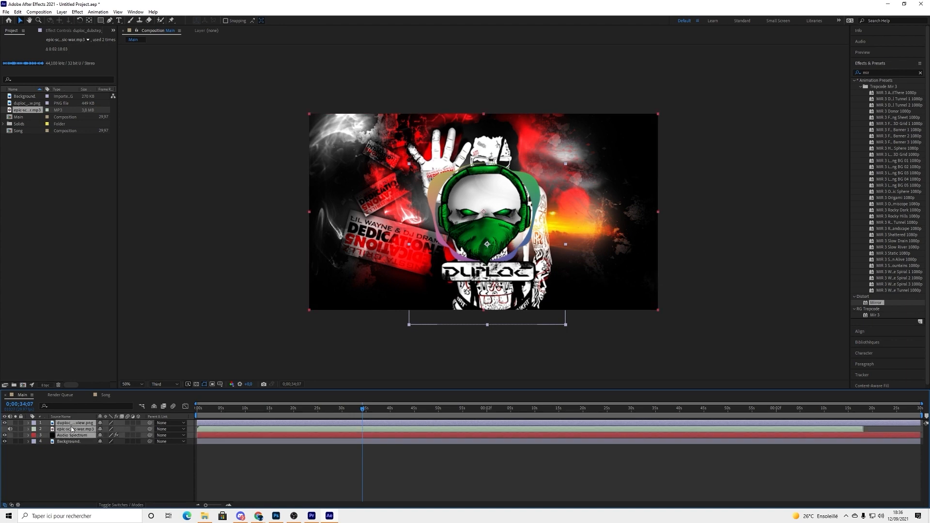
pyautogui.rightClick(71, 428)
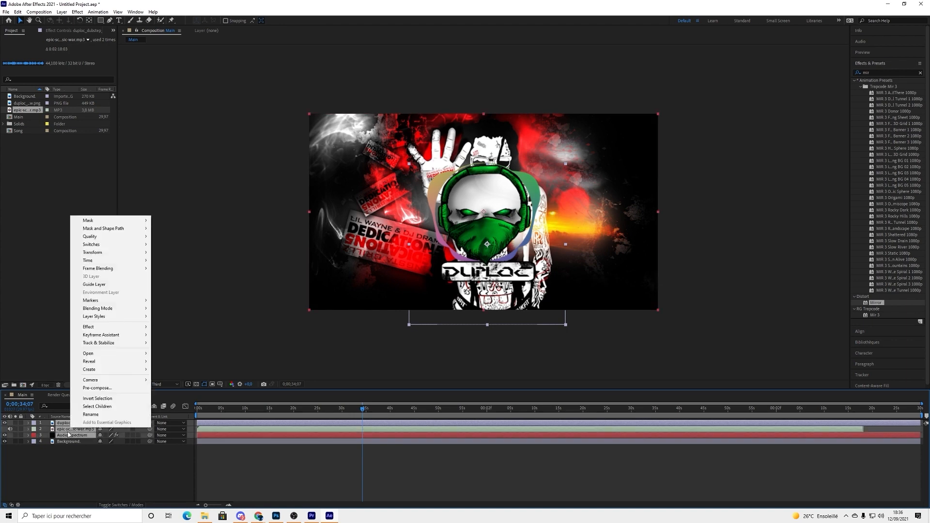
pyautogui.click(97, 388)
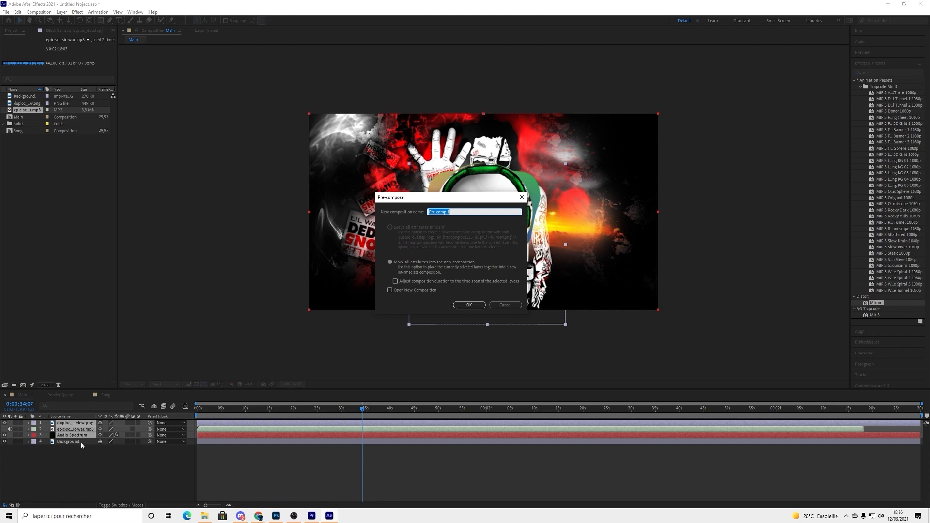
pyautogui.click(463, 305)
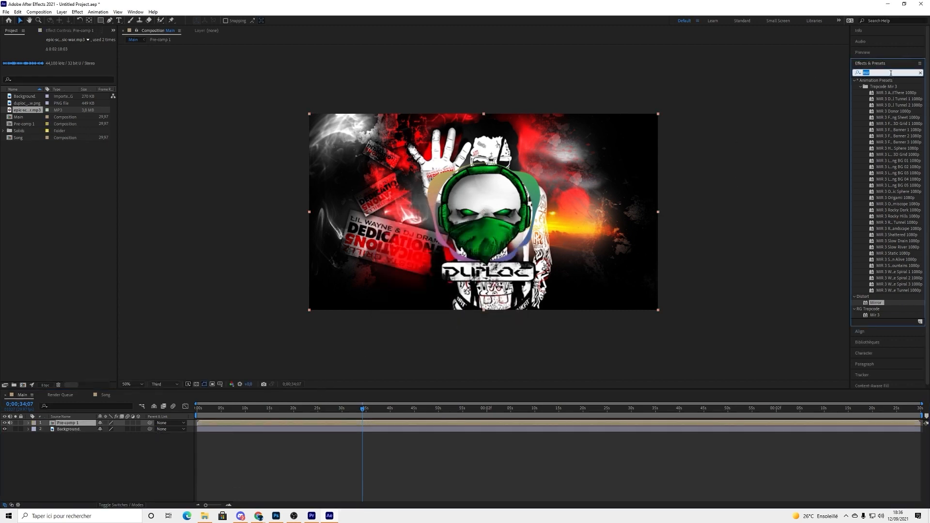
# Step: Find the Magnify effect and apply it to the pre-composed layer in Main
pyautogui.write('ma')
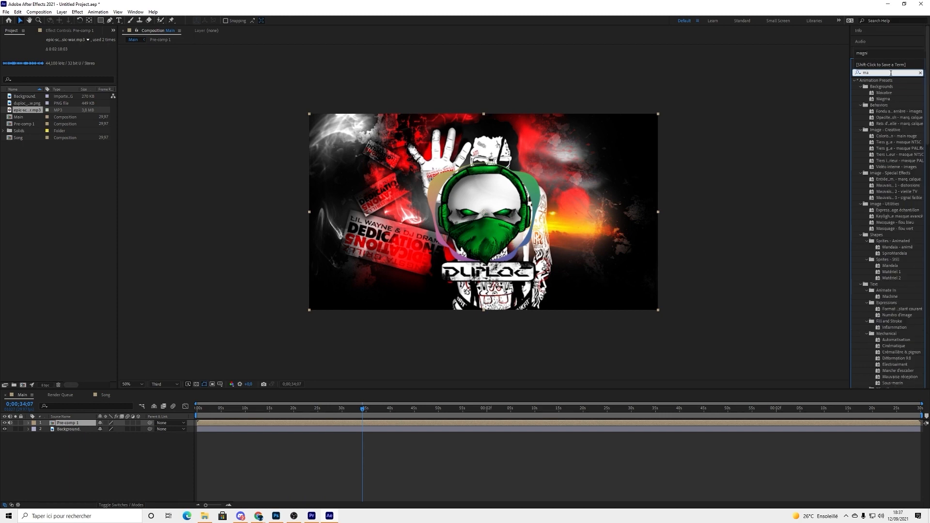
pyautogui.write('gnify')
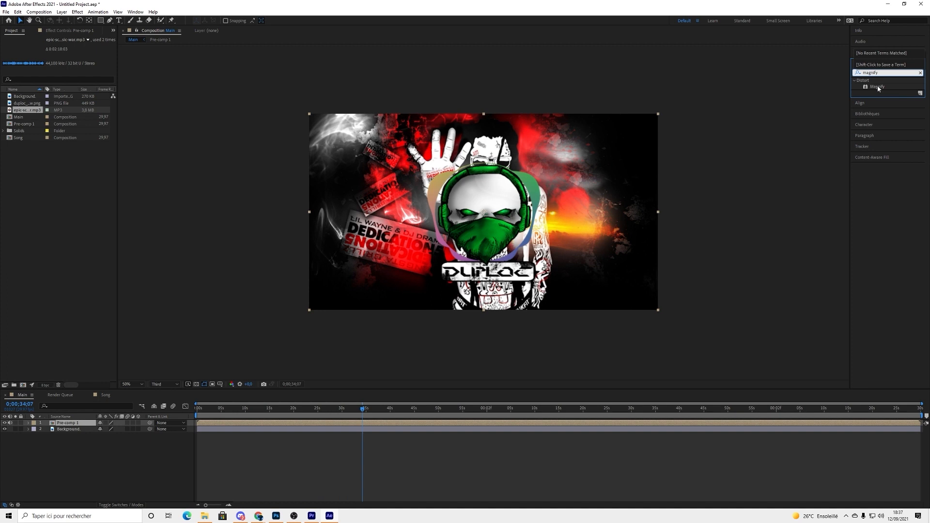
pyautogui.moveTo(878, 89); pyautogui.dragTo(73, 426)
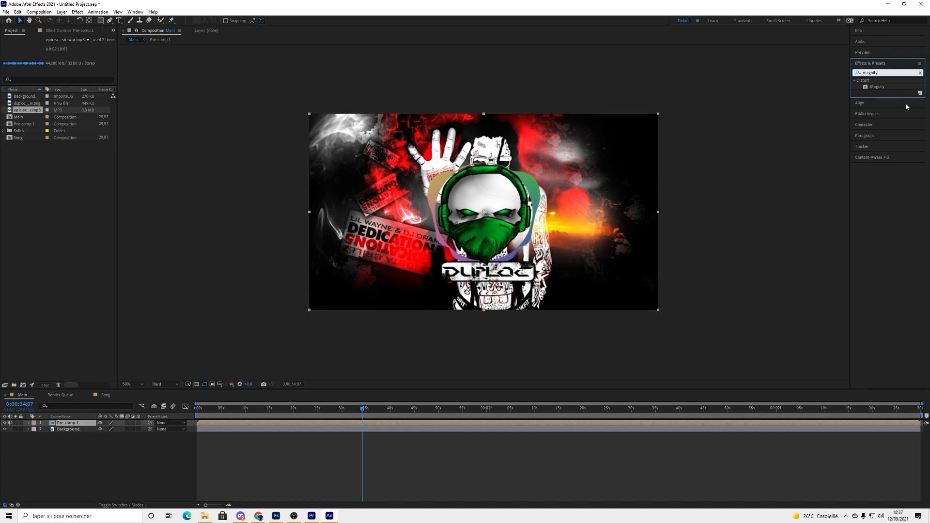
pyautogui.moveTo(877, 86); pyautogui.dragTo(68, 425)
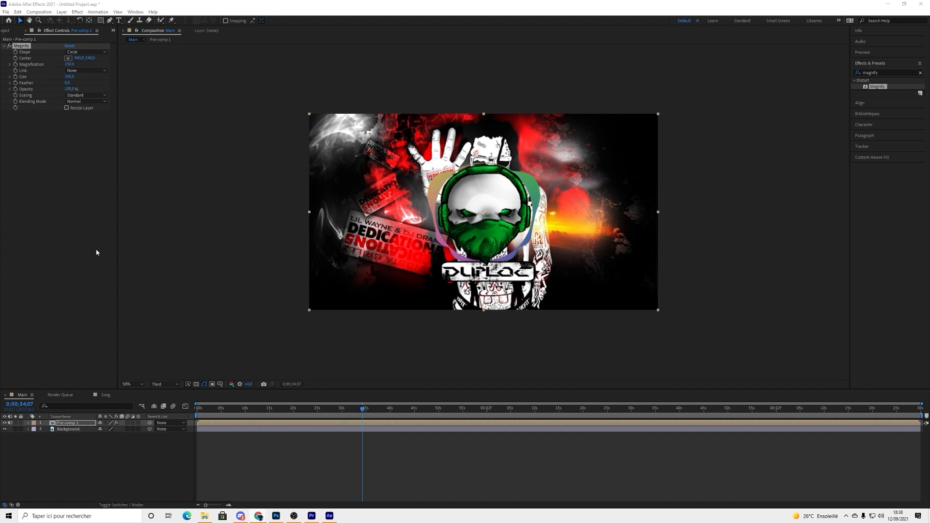
# Step: Set the Magnify effect's Magnification to 100, Size to 1100 and Blending Mode to None
pyautogui.click(70, 64)
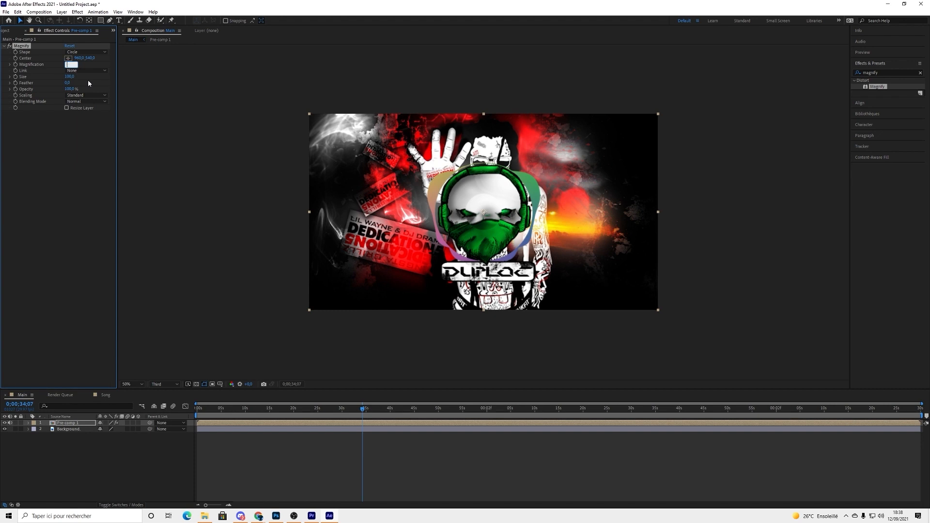
pyautogui.write('100')
pyautogui.click(71, 78)
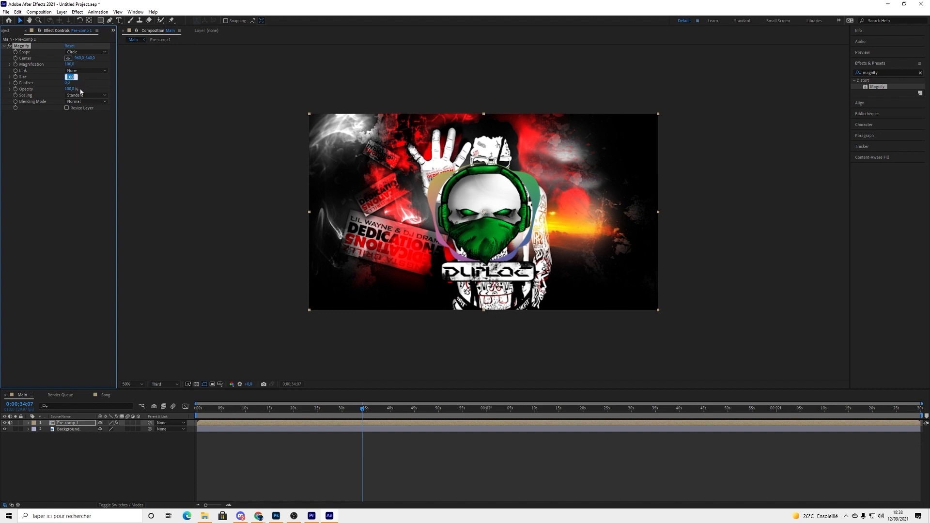
pyautogui.press('BackSpace')
pyautogui.click(66, 153)
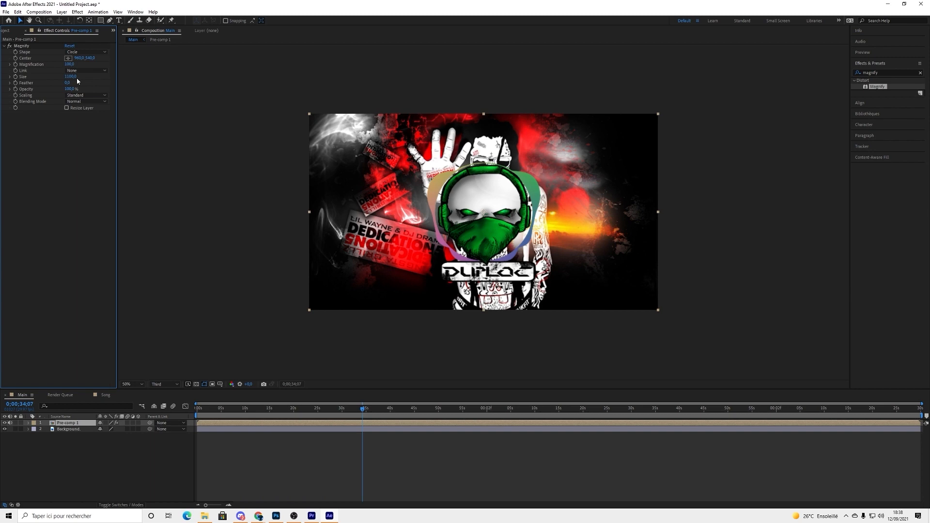
pyautogui.click(88, 101)
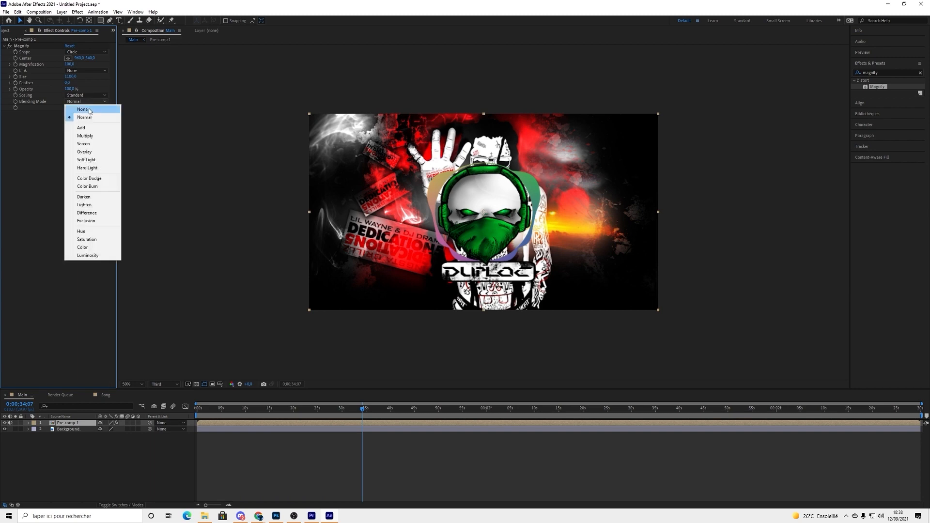
pyautogui.click(89, 110)
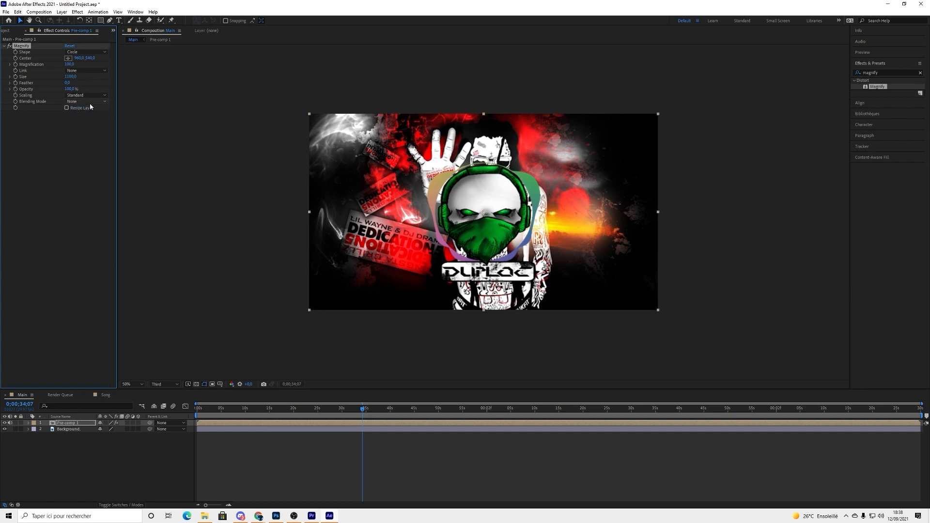
# Step: Keyframe Magnify's Magnification and give it the expression value + (comp("Song").layer("Audio Amplitude").effect("Both Channels")("Slider")) / 4
pyautogui.click(16, 67)
pyautogui.click(28, 424)
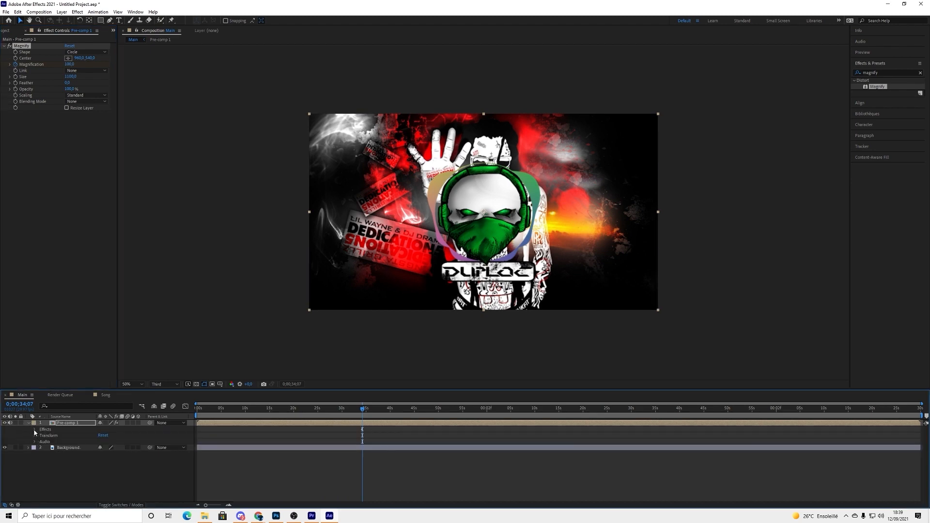
pyautogui.click(34, 430)
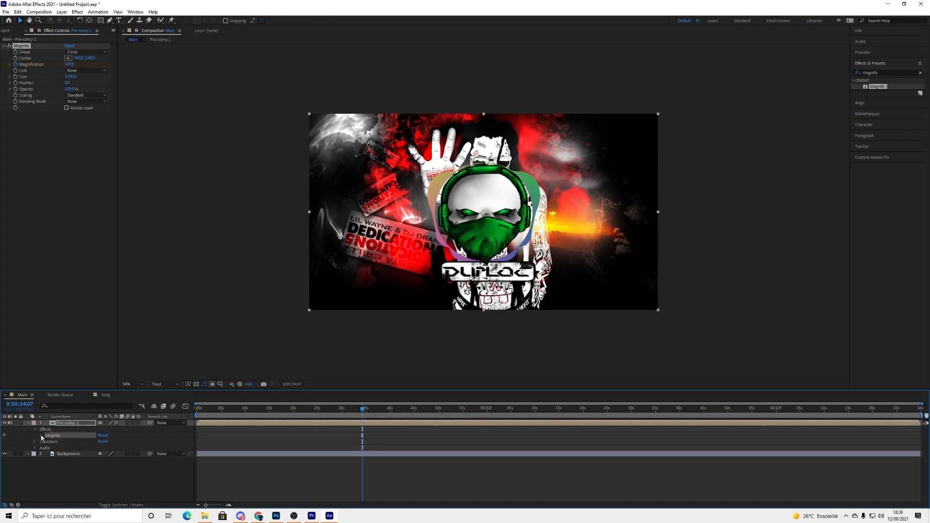
pyautogui.click(41, 435)
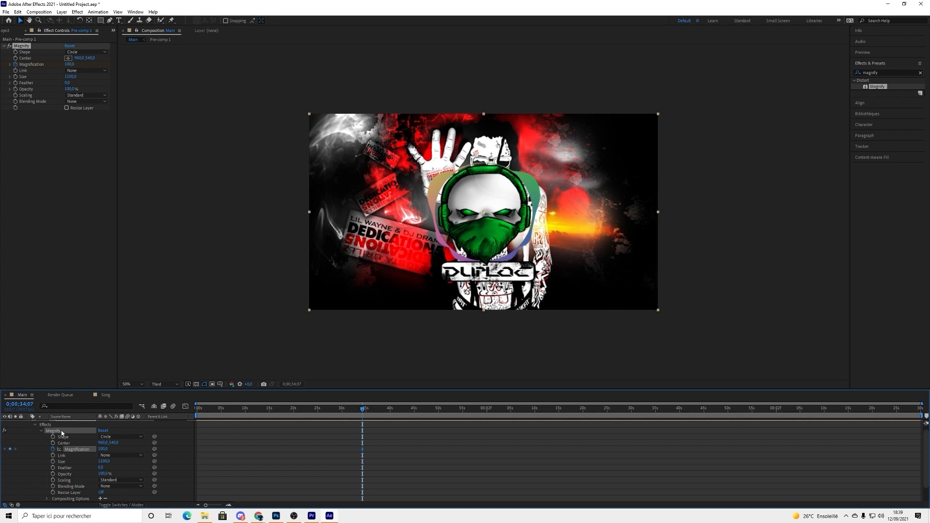
pyautogui.rightClick(62, 432)
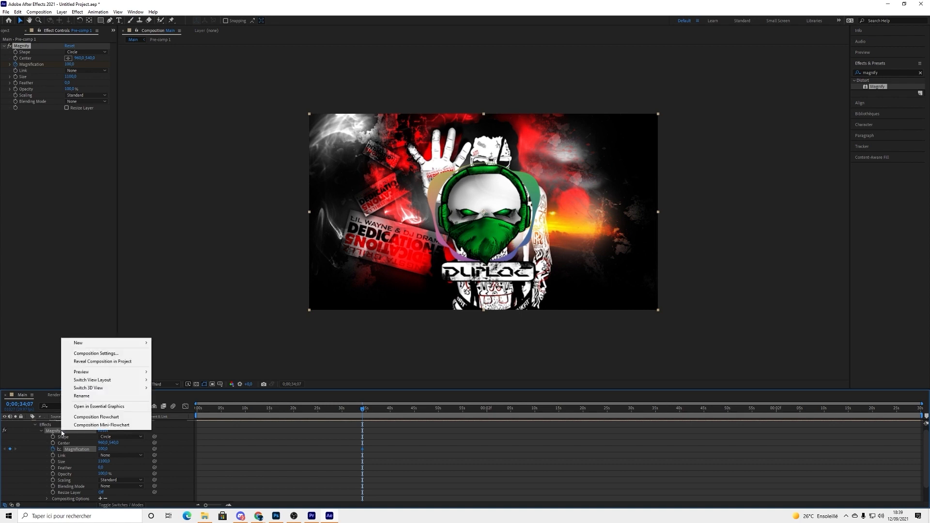
pyautogui.rightClick(73, 453)
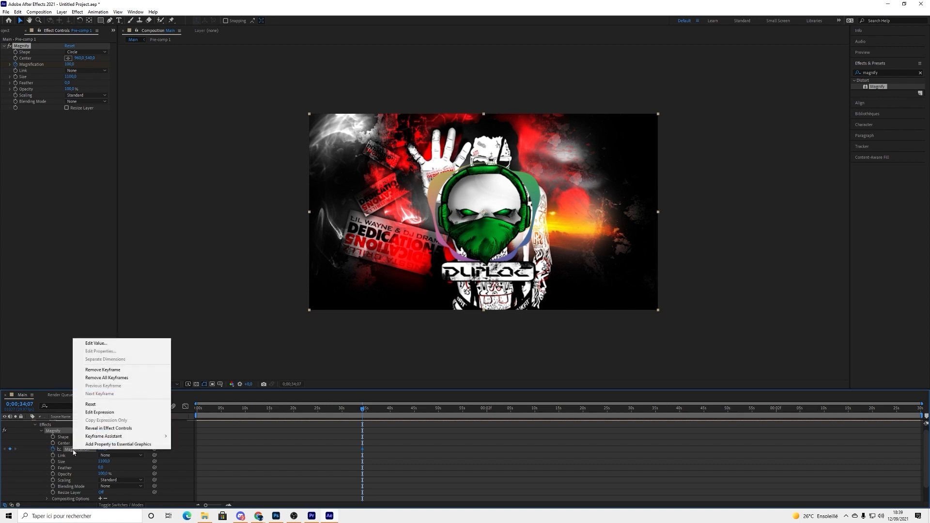
pyautogui.click(102, 413)
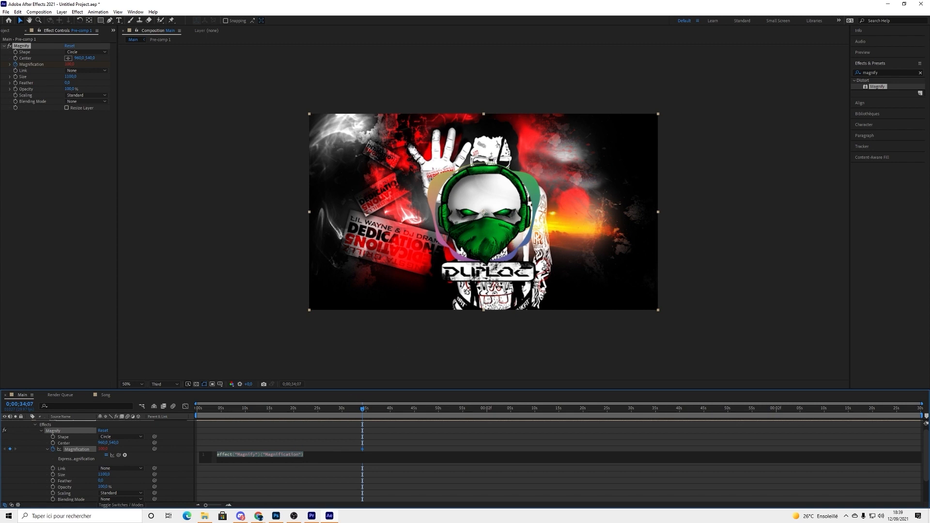
pyautogui.write('value + (comp("Song").layer("Audio Amplitude").effect("Both Channels")("Slider")) / 4')
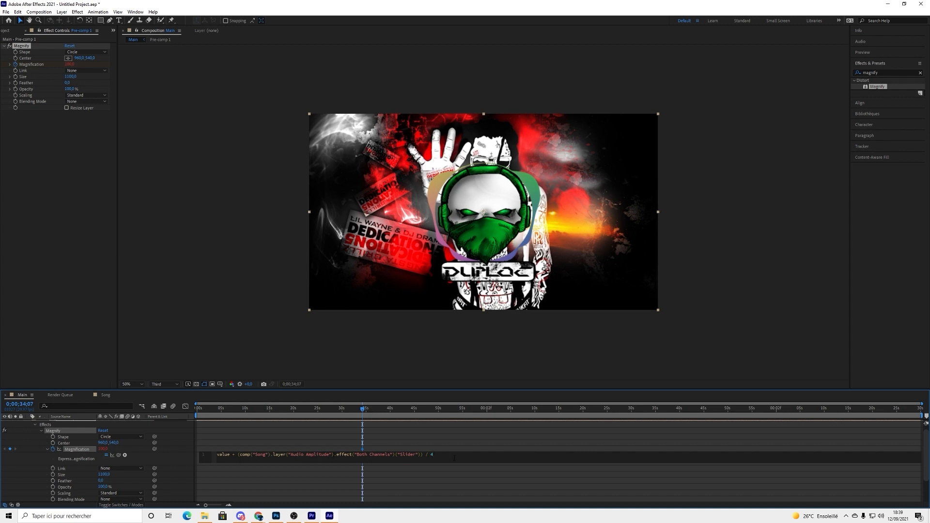
pyautogui.click(172, 457)
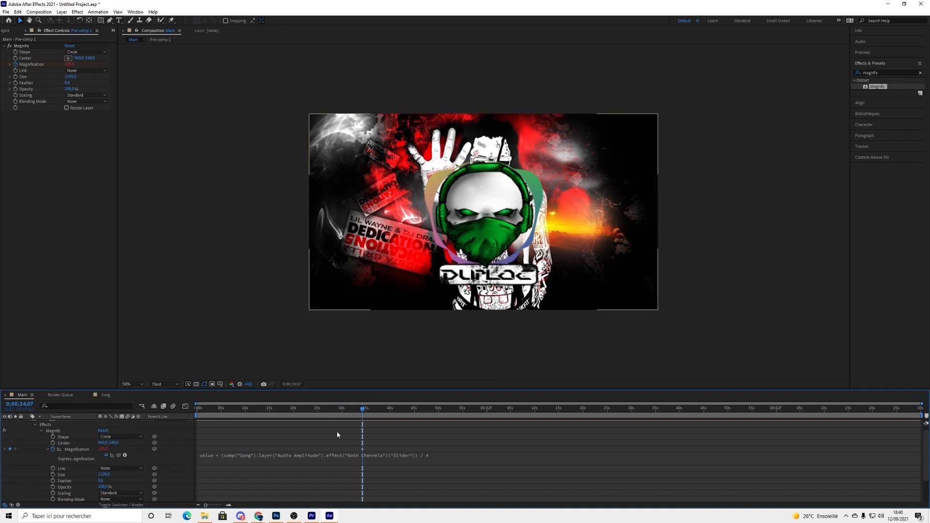
# Step: Play a preview of Main to check how the logo and spectrum pulse with the music, and stop playback
pyautogui.click(859, 52)
pyautogui.press('space')
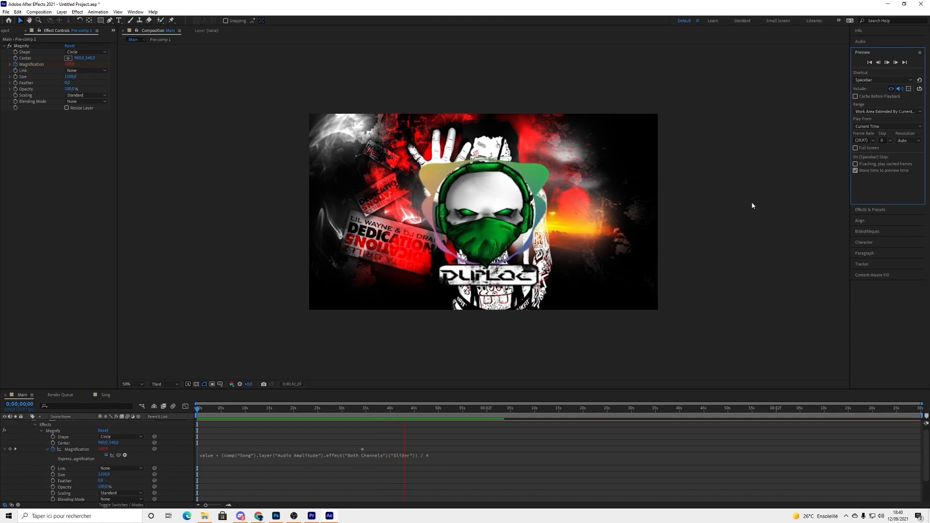
pyautogui.click(887, 62)
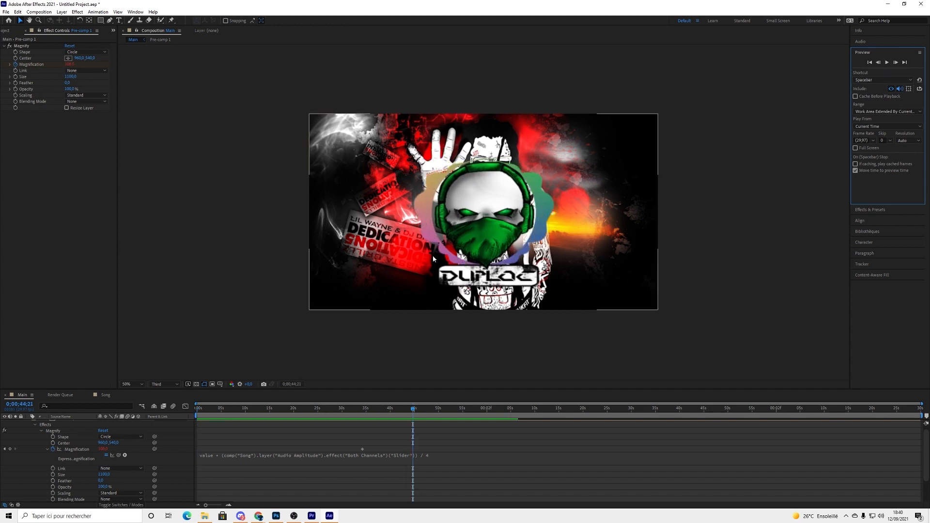
# Step: Switch to the desktop and open the rendered visualizer video in the media player to watch it
pyautogui.click(884, 5)
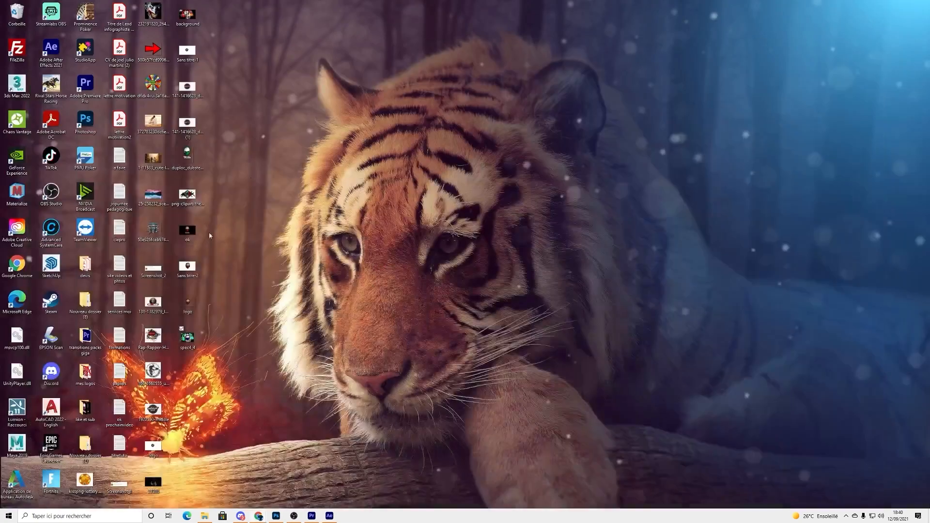
pyautogui.doubleClick(187, 338)
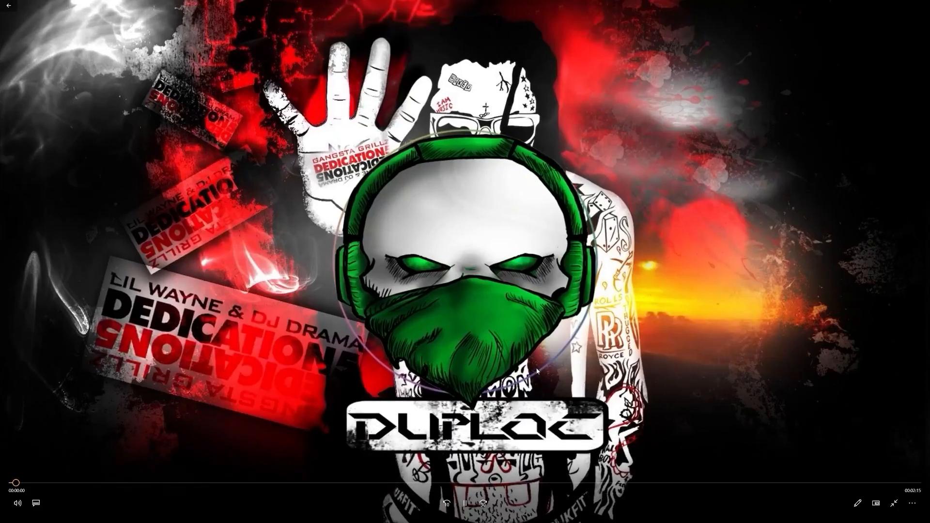